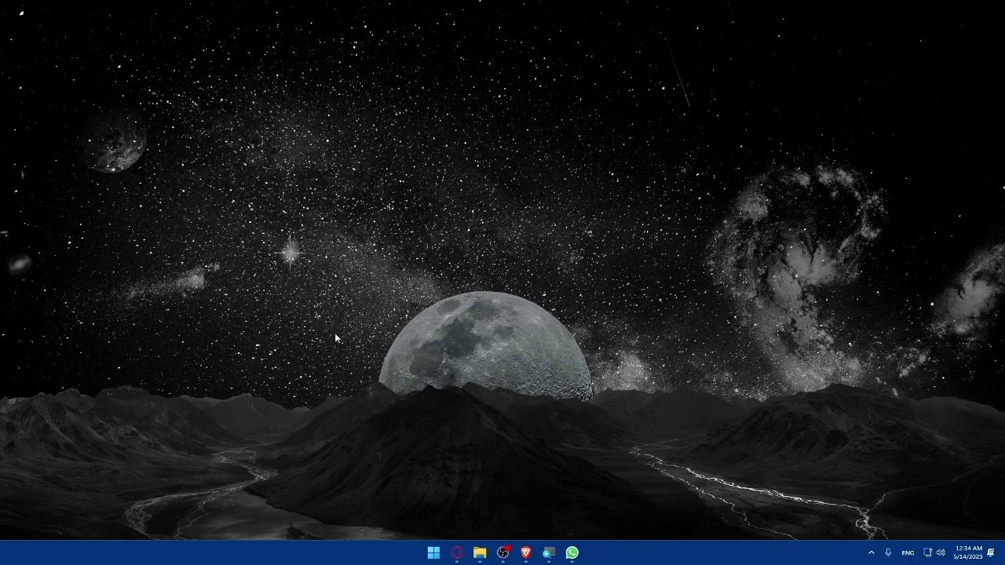
Open a new Brave browser window from the taskbar.
{"action": "left_click", "coordinate": [526, 553]}
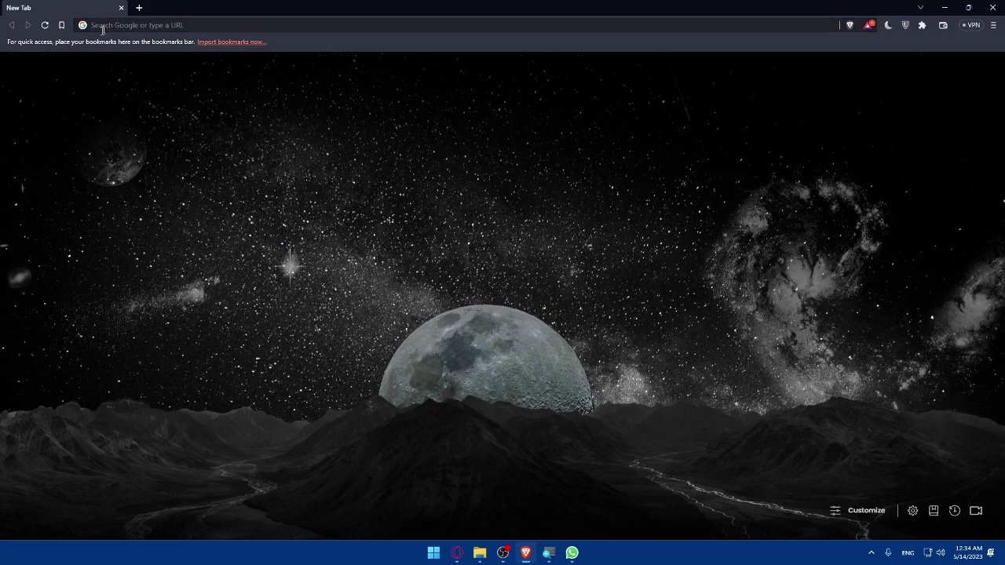
Load zillow.com and scroll through the home page before returning to the top.
{"action": "left_click", "coordinate": [135, 25]}
{"action": "type", "text": "zillow"}
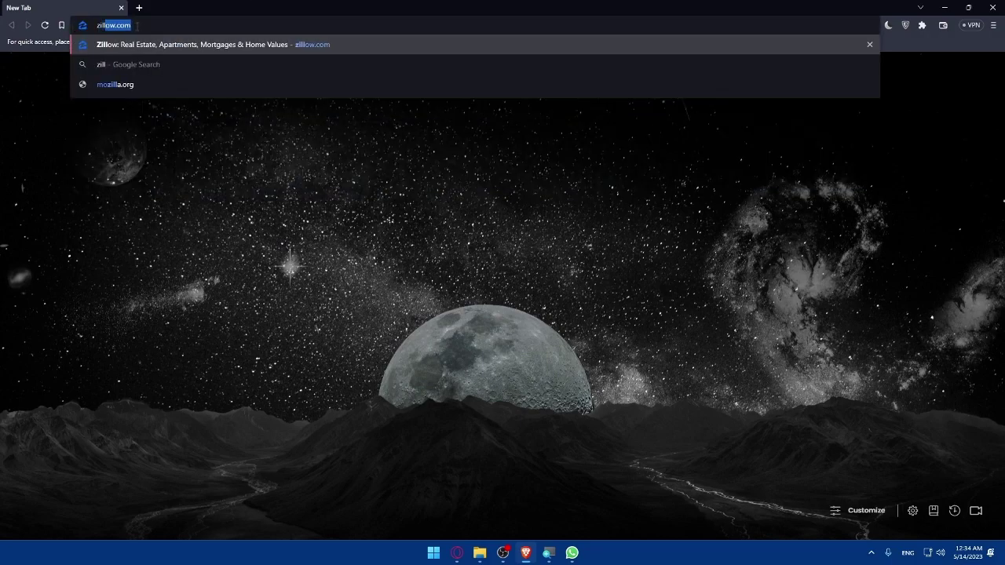
{"action": "type", "text": ".com"}
{"action": "key", "text": "Return"}
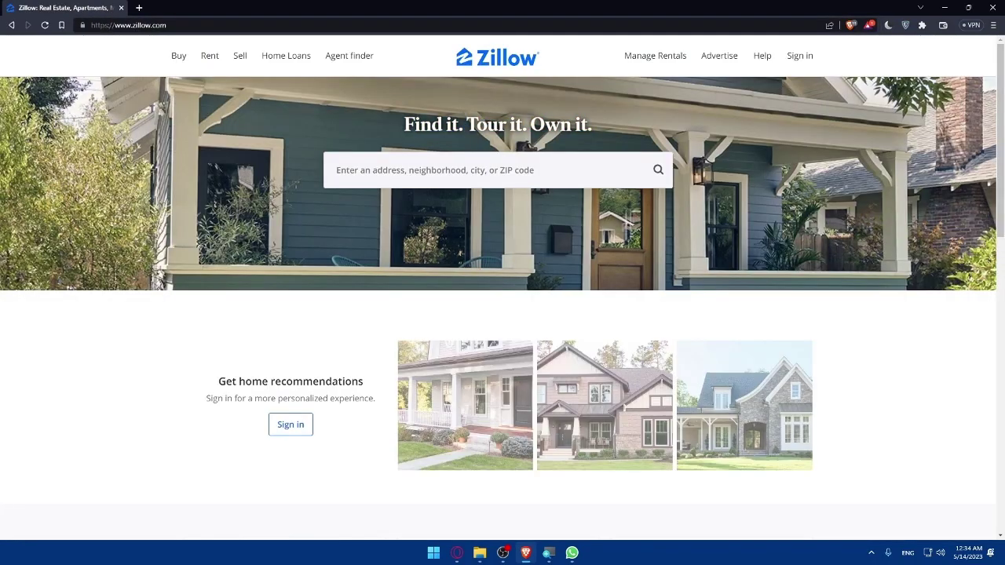
{"action": "scroll", "coordinate": [570, 289], "scroll_direction": "down", "scroll_amount": 4}
{"action": "scroll", "coordinate": [570, 289], "scroll_direction": "up", "scroll_amount": 4}
{"action": "scroll", "coordinate": [570, 289], "scroll_direction": "down", "scroll_amount": 4}
{"action": "scroll", "coordinate": [571, 289], "scroll_direction": "up", "scroll_amount": 4}
{"action": "scroll", "coordinate": [570, 289], "scroll_direction": "down", "scroll_amount": 6}
{"action": "scroll", "coordinate": [409, 193], "scroll_direction": "up", "scroll_amount": 8}
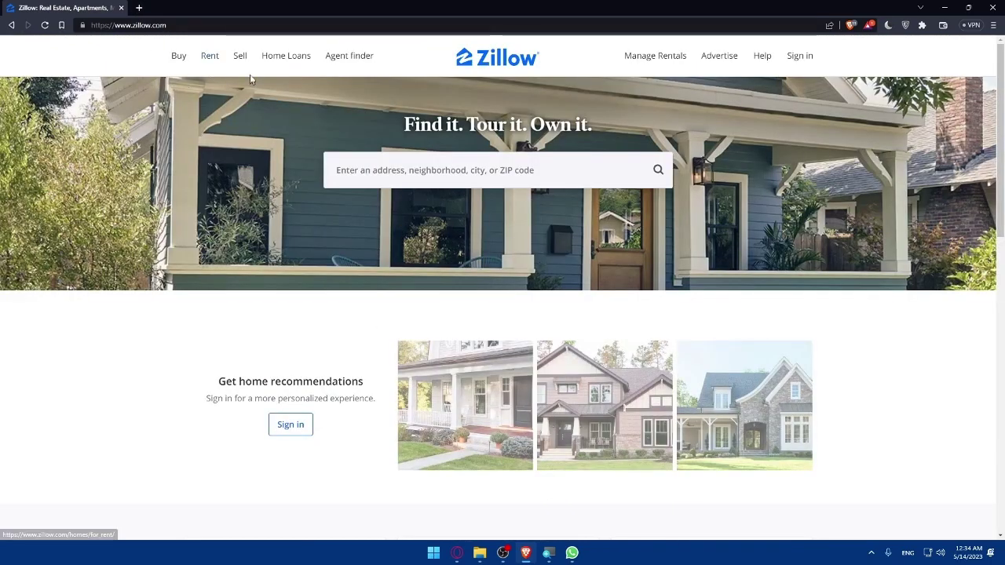
{"action": "mouse_move", "coordinate": [283, 67]}
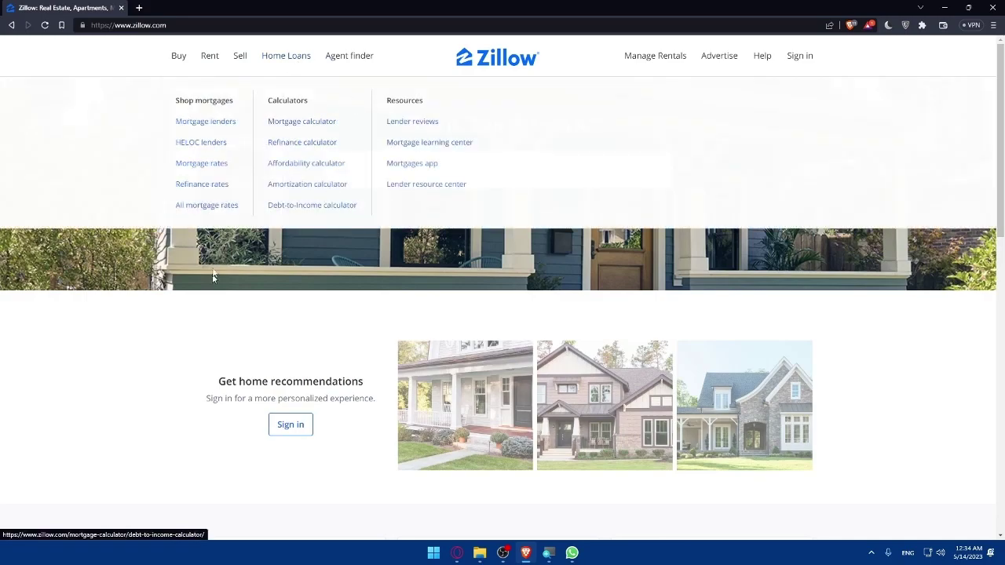
{"action": "scroll", "coordinate": [137, 340], "scroll_direction": "down", "scroll_amount": 5}
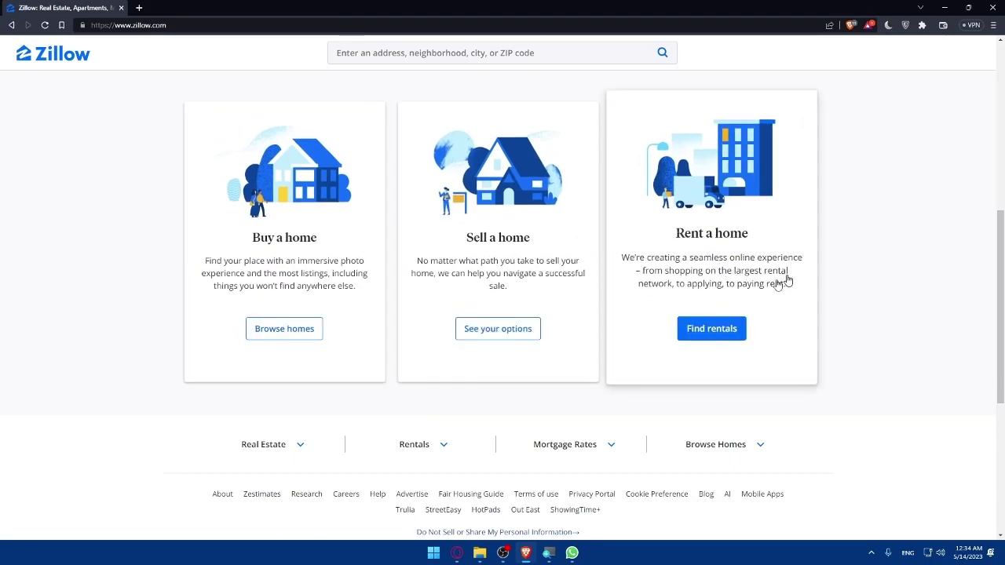
{"action": "scroll", "coordinate": [715, 233], "scroll_direction": "down", "scroll_amount": 2}
{"action": "scroll", "coordinate": [680, 231], "scroll_direction": "down", "scroll_amount": 2}
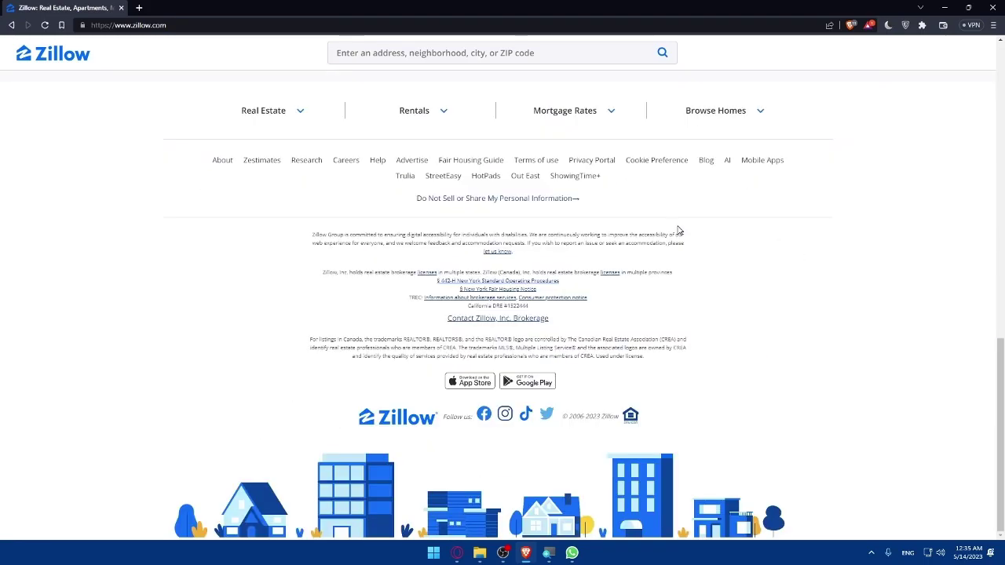
{"action": "scroll", "coordinate": [679, 230], "scroll_direction": "up", "scroll_amount": 15}
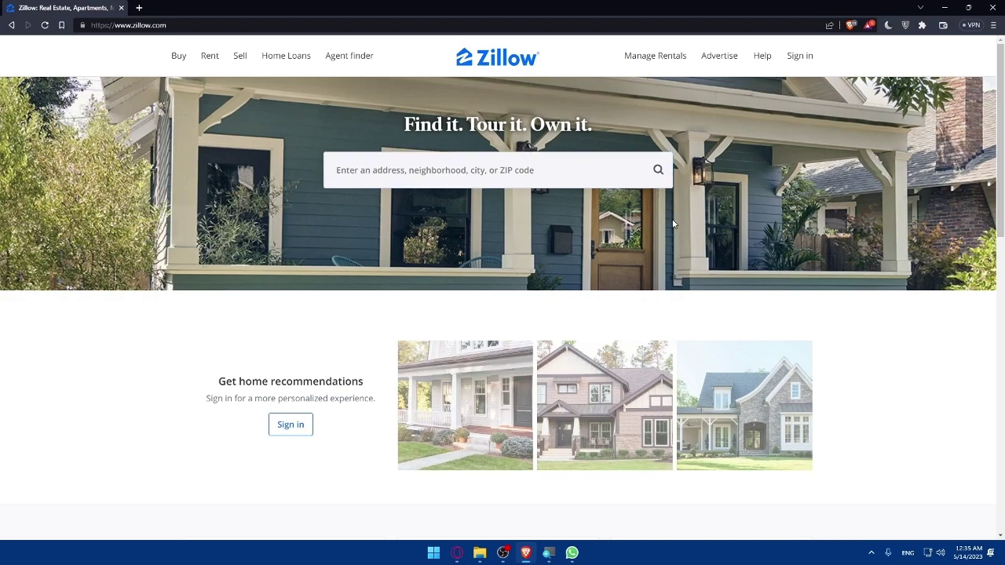
In the Sign in dialog's New account tab, enter the account e-mail address.
{"action": "left_click", "coordinate": [802, 59]}
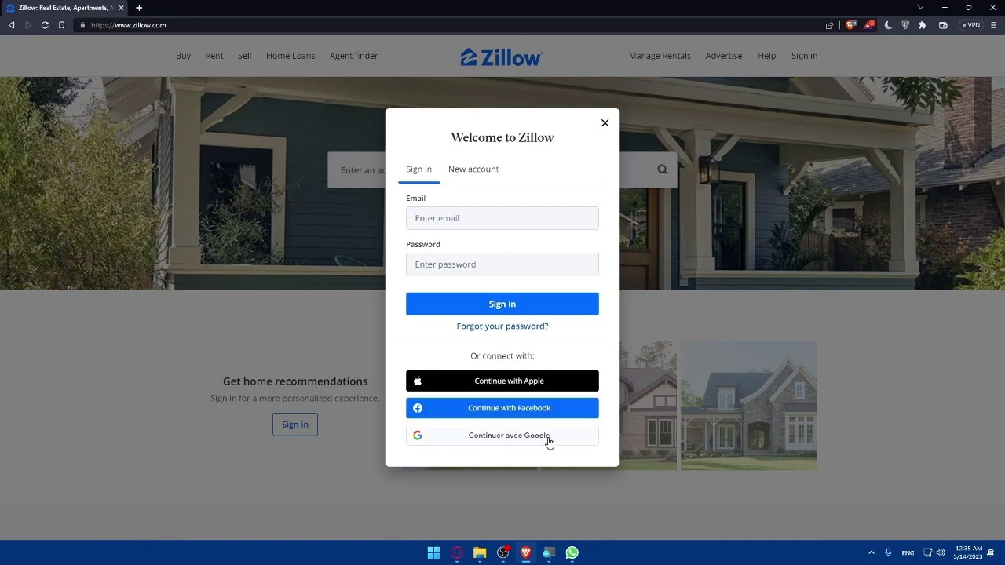
{"action": "left_click", "coordinate": [475, 173]}
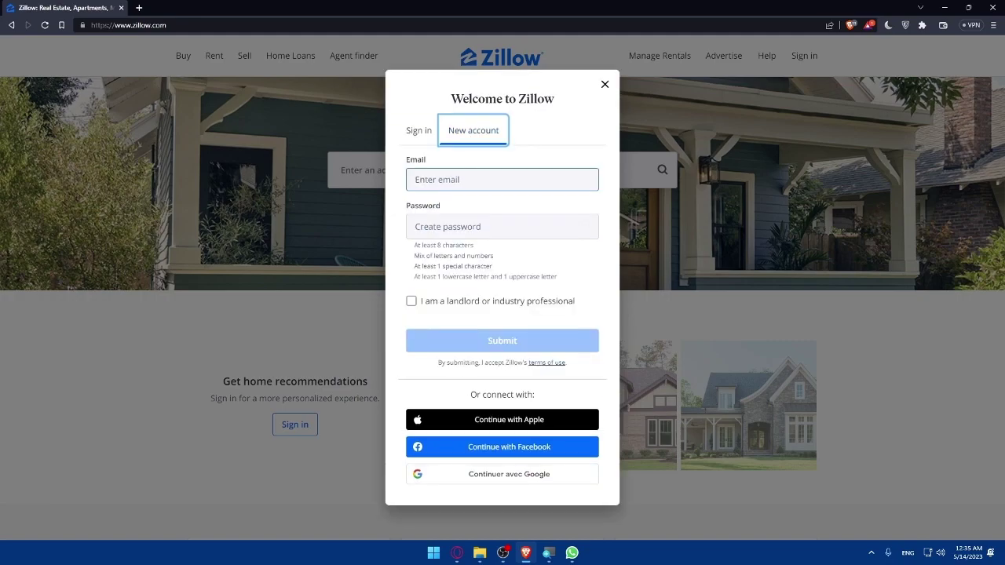
{"action": "left_click", "coordinate": [469, 177]}
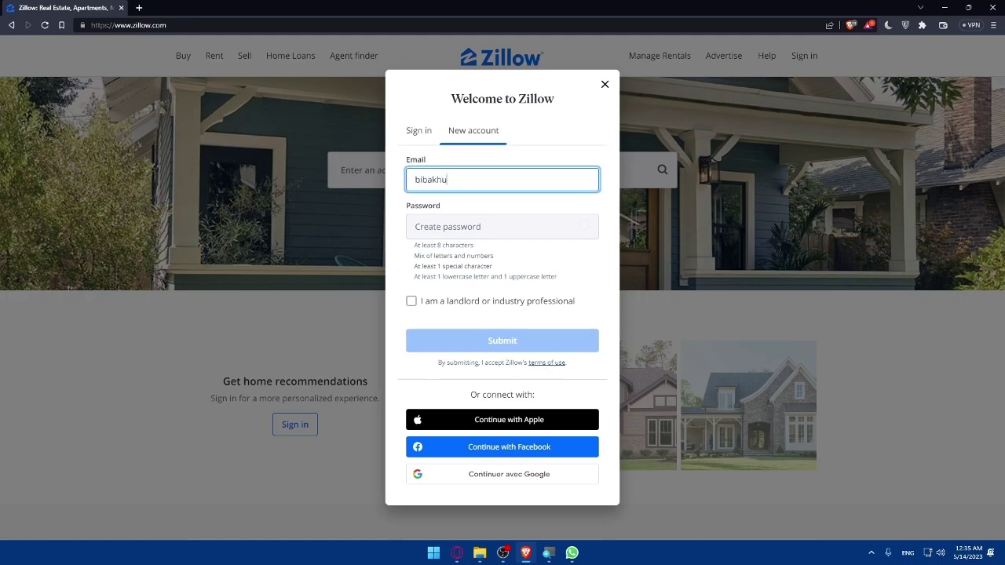
Enter a password, adding an @ so it meets all four requirements.
{"action": "left_click", "coordinate": [503, 226]}
{"action": "type", "text": "••"}
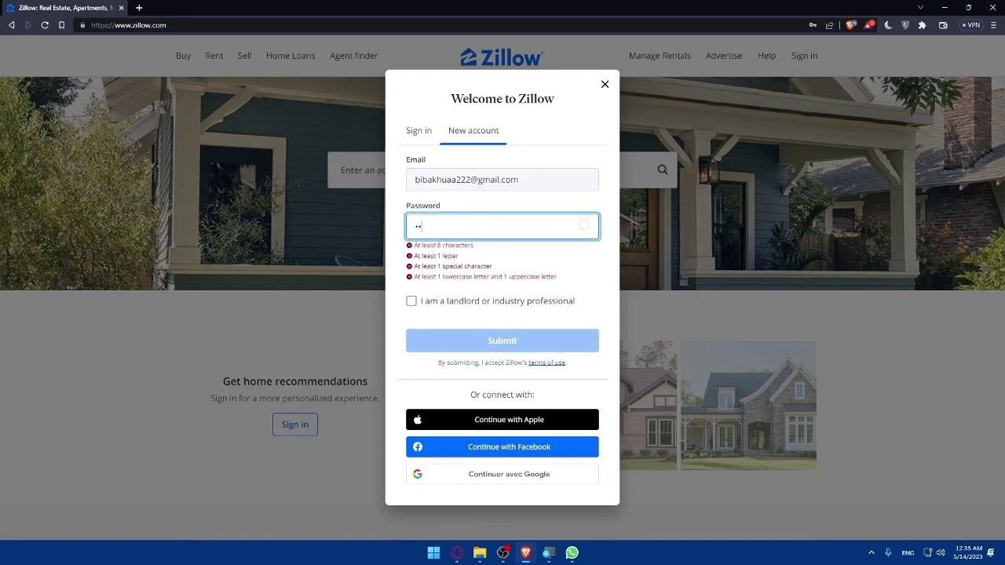
{"action": "type", "text": "••••••••"}
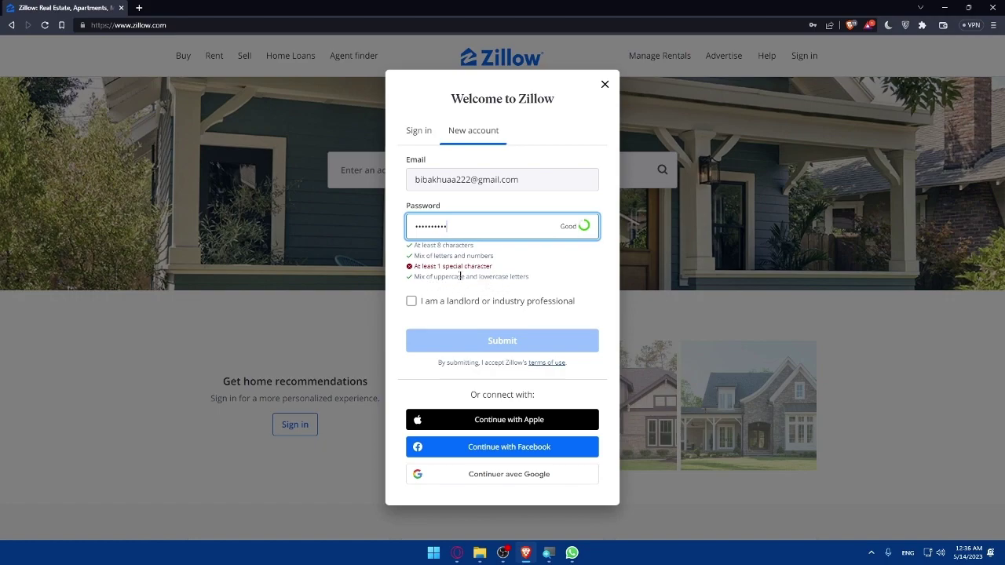
{"action": "type", "text": "@"}
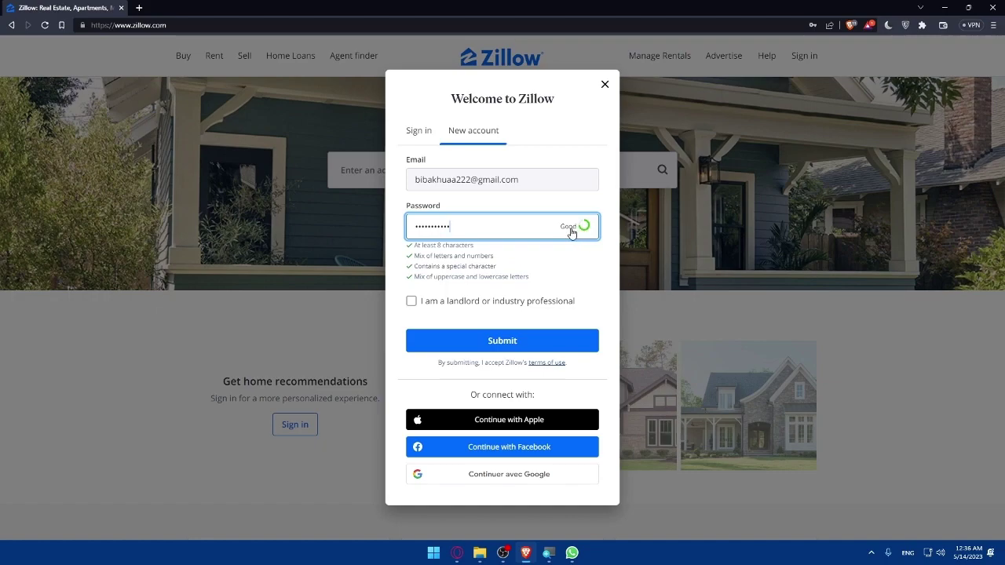
{"action": "left_click", "coordinate": [561, 271]}
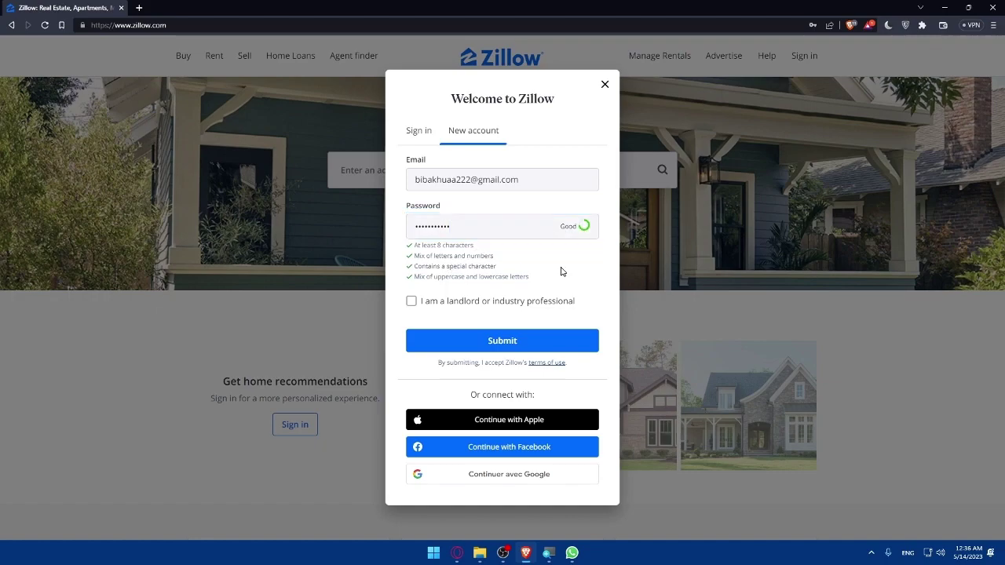
{"action": "left_click", "coordinate": [411, 303]}
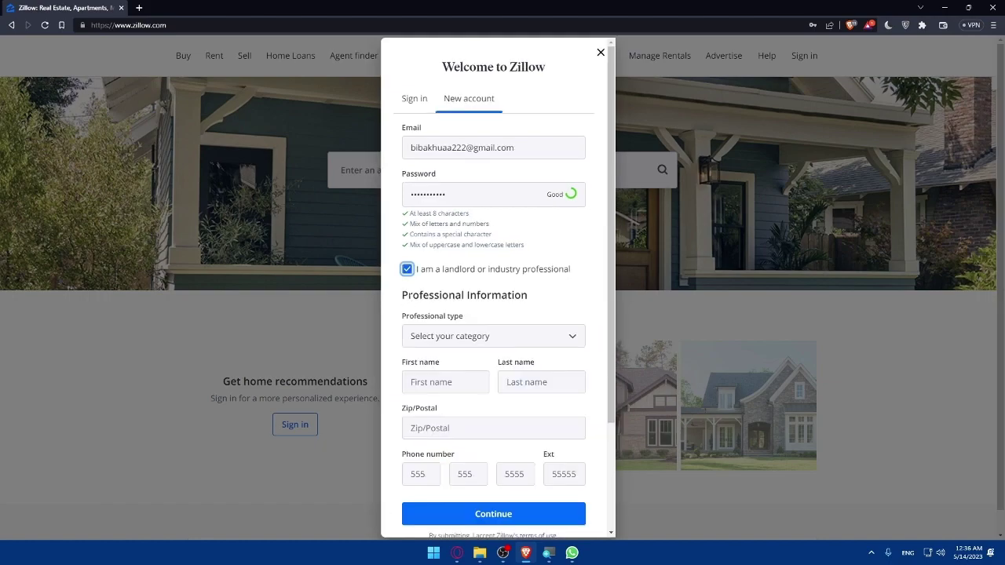
{"action": "left_click", "coordinate": [407, 272]}
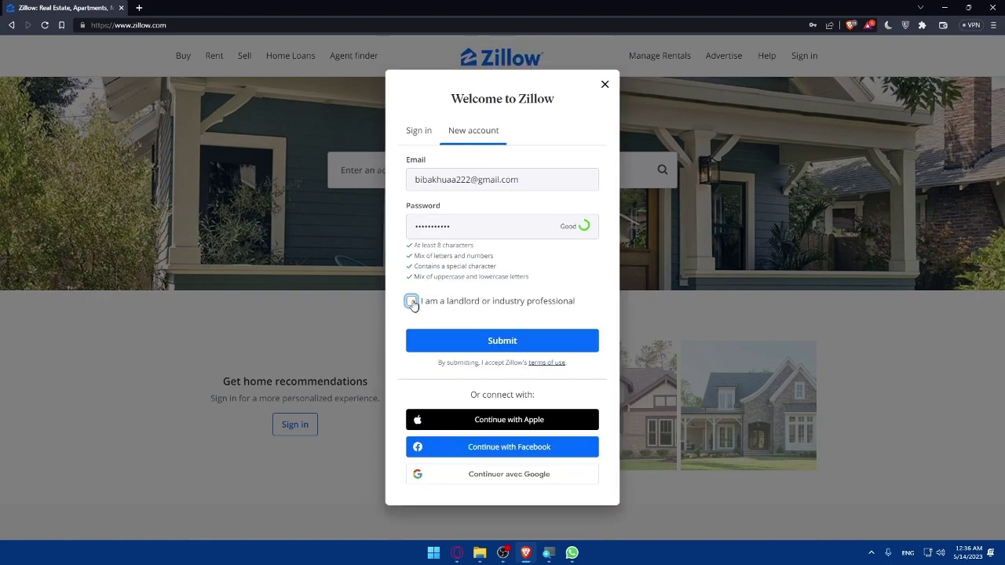
{"action": "left_click", "coordinate": [411, 303]}
{"action": "scroll", "coordinate": [473, 312], "scroll_direction": "down", "scroll_amount": 3}
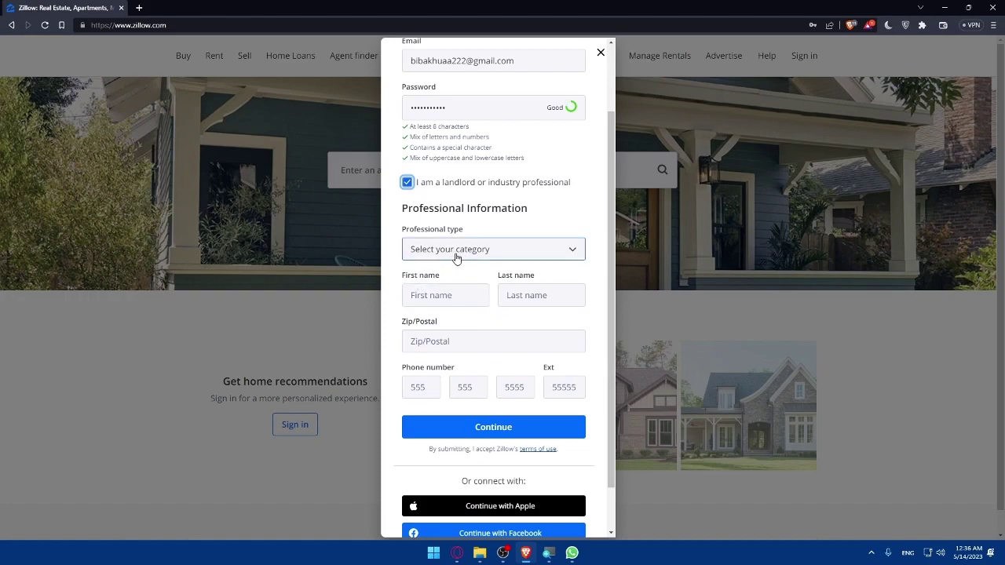
{"action": "left_click", "coordinate": [432, 249]}
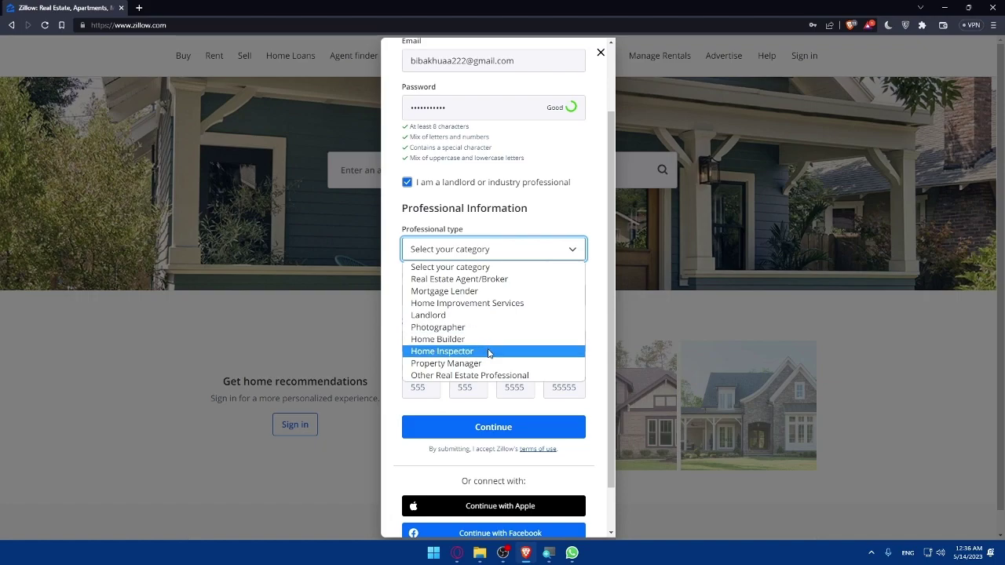
{"action": "left_click", "coordinate": [600, 219]}
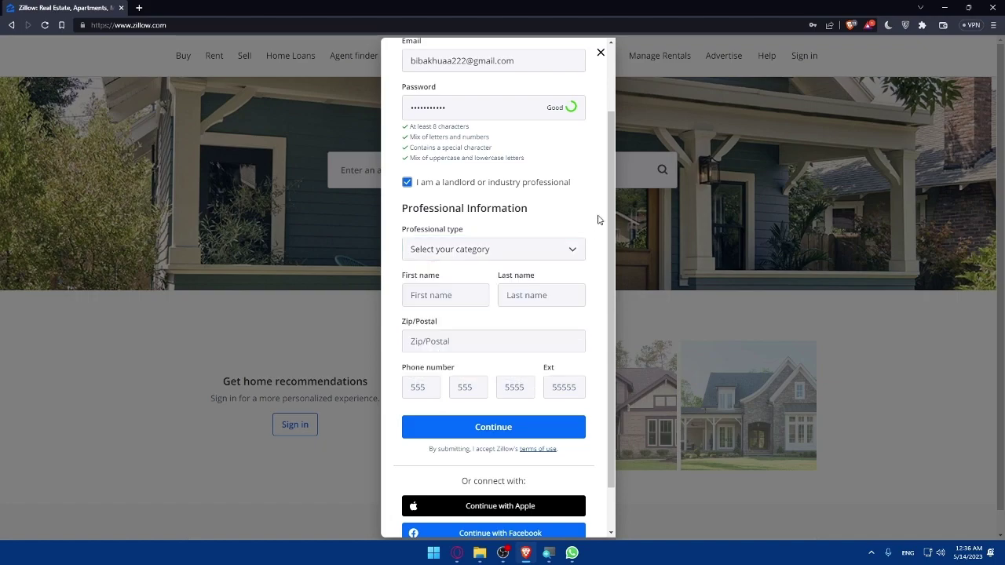
{"action": "left_click", "coordinate": [446, 303]}
{"action": "key", "text": "Tab"}
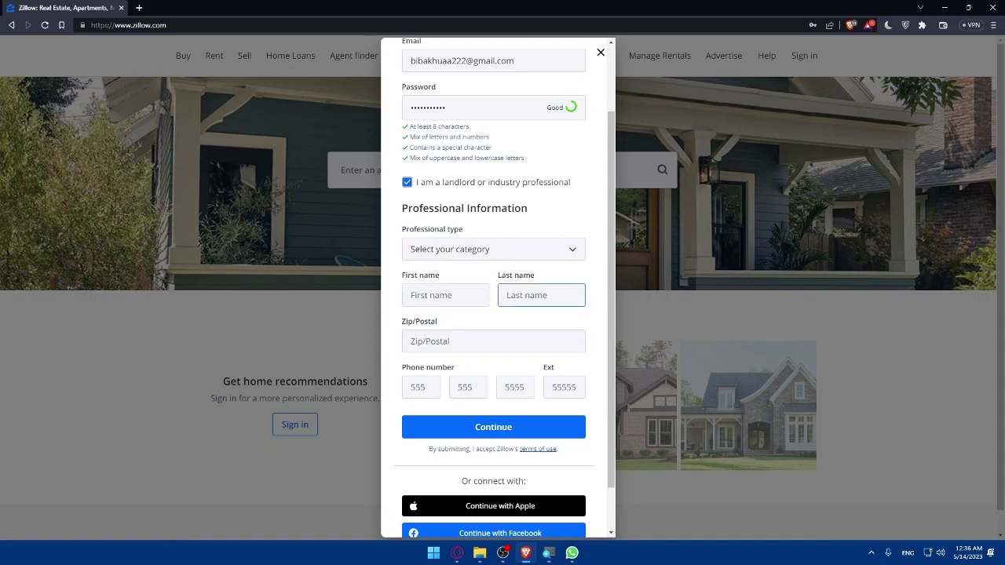
{"action": "left_click", "coordinate": [486, 333]}
{"action": "left_click", "coordinate": [509, 397]}
{"action": "left_click", "coordinate": [411, 386]}
{"action": "left_click", "coordinate": [406, 406]}
{"action": "scroll", "coordinate": [456, 440], "scroll_direction": "down", "scroll_amount": 1}
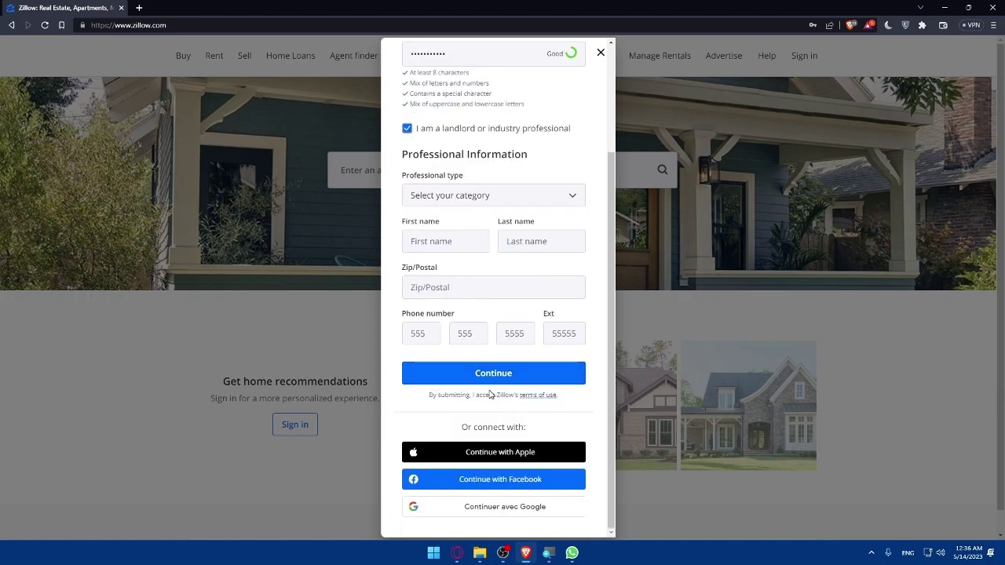
{"action": "scroll", "coordinate": [479, 316], "scroll_direction": "up", "scroll_amount": 3}
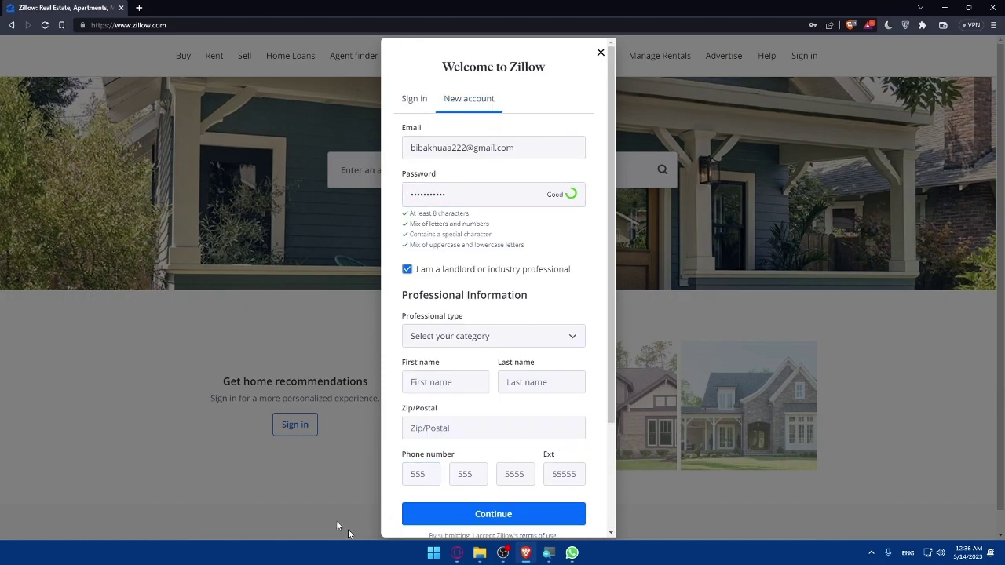
{"action": "scroll", "coordinate": [471, 251], "scroll_direction": "down", "scroll_amount": 3}
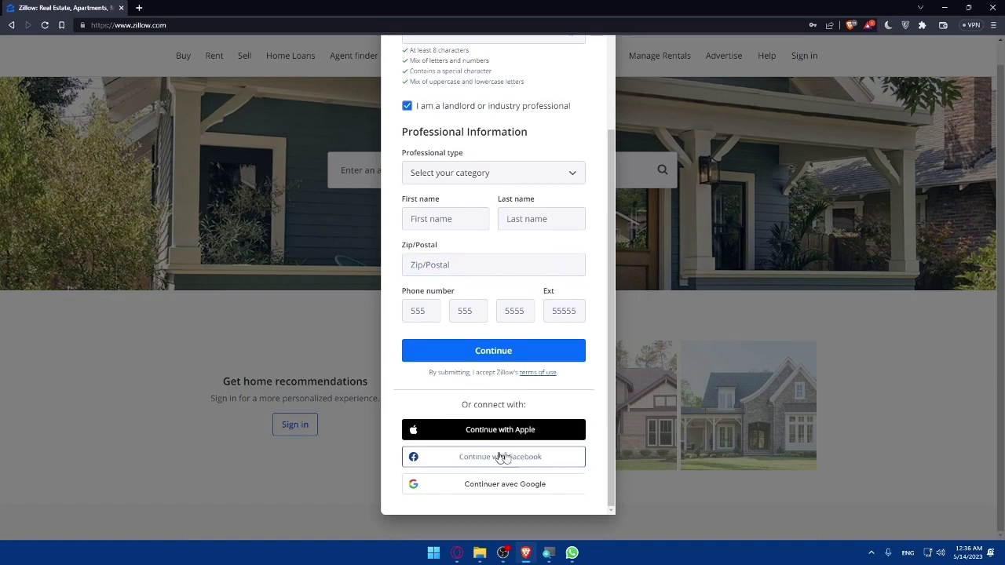
{"action": "scroll", "coordinate": [436, 439], "scroll_direction": "up", "scroll_amount": 2}
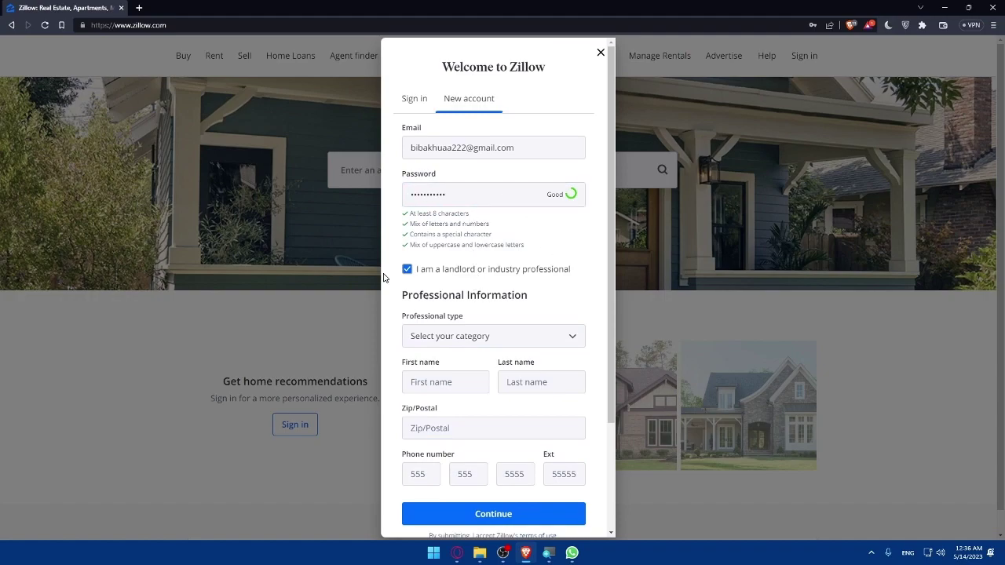
{"action": "left_click", "coordinate": [407, 270]}
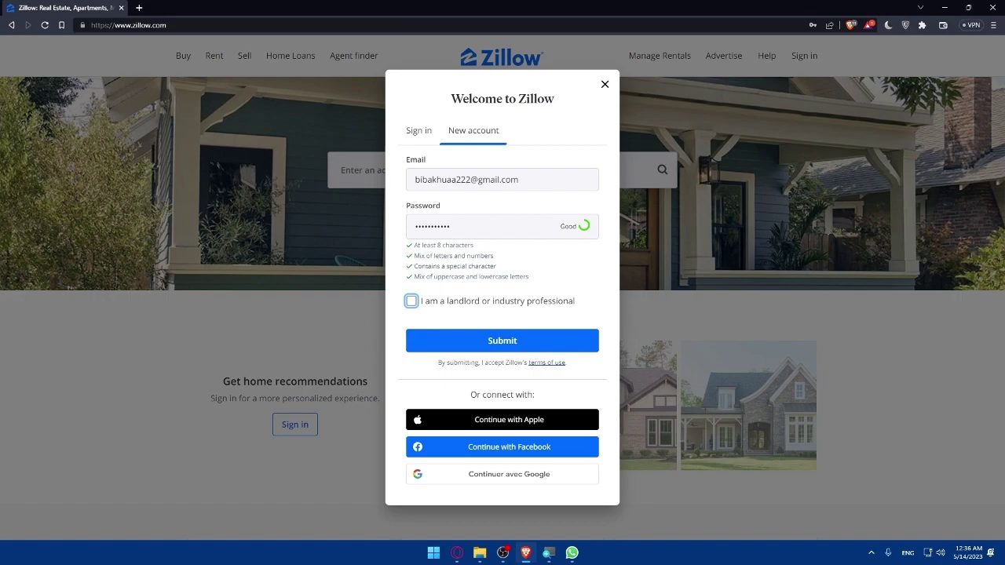
Submit the sign-up, let Brave save the password, and dismiss the one-touch tip.
{"action": "left_click", "coordinate": [482, 342]}
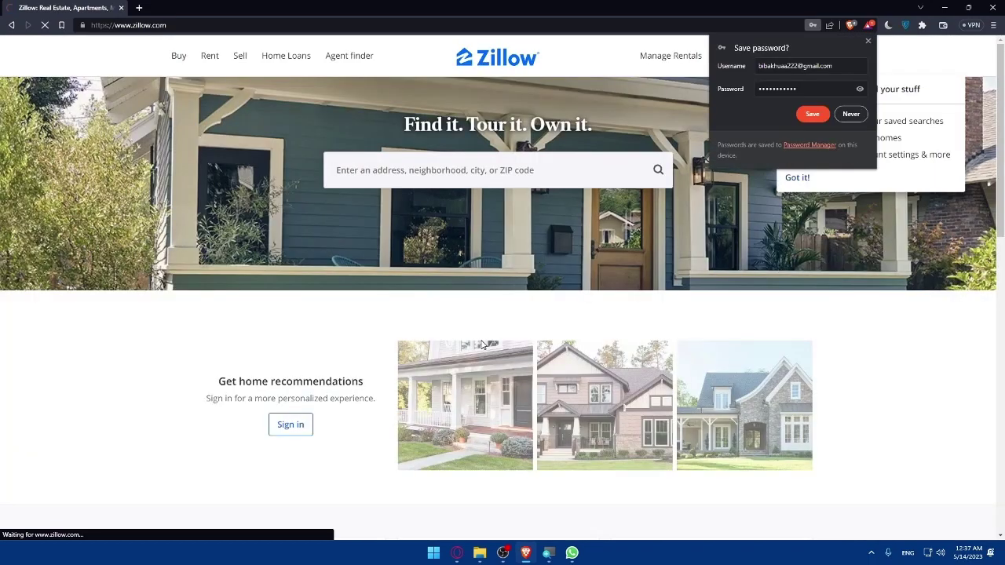
{"action": "left_click", "coordinate": [812, 114]}
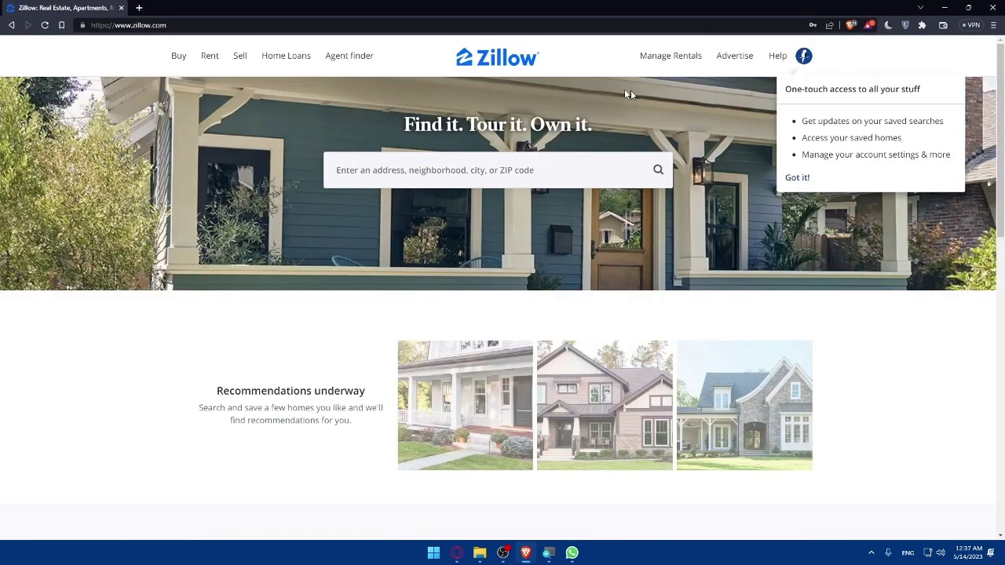
{"action": "left_click", "coordinate": [560, 70]}
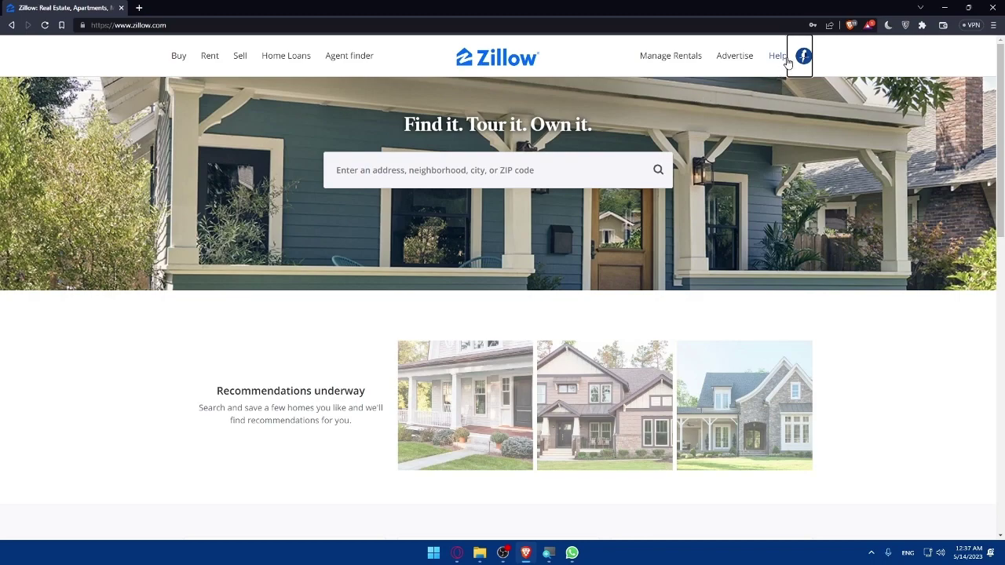
Go to Account settings > Profile and scroll down to the Email row.
{"action": "mouse_move", "coordinate": [803, 60]}
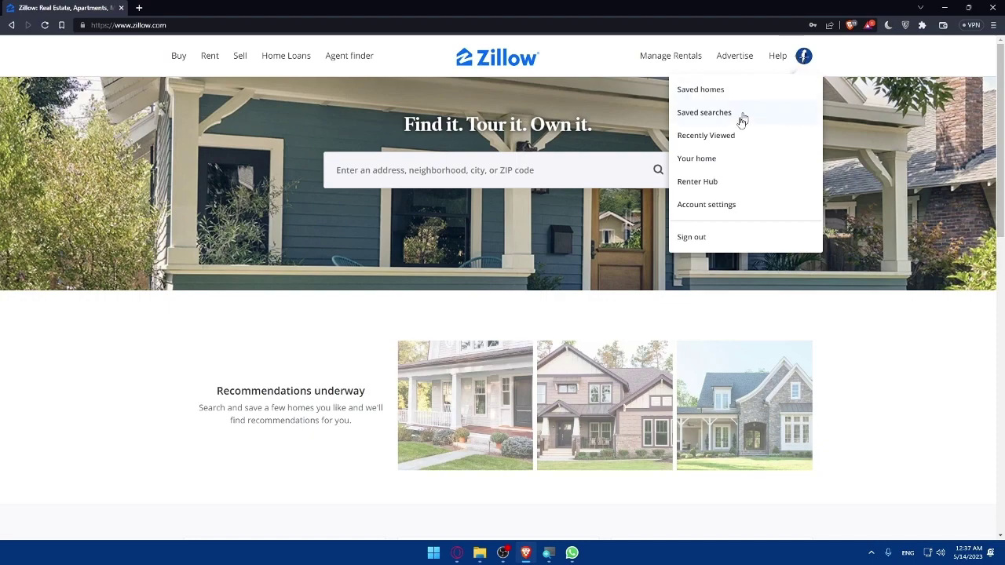
{"action": "left_click", "coordinate": [707, 203]}
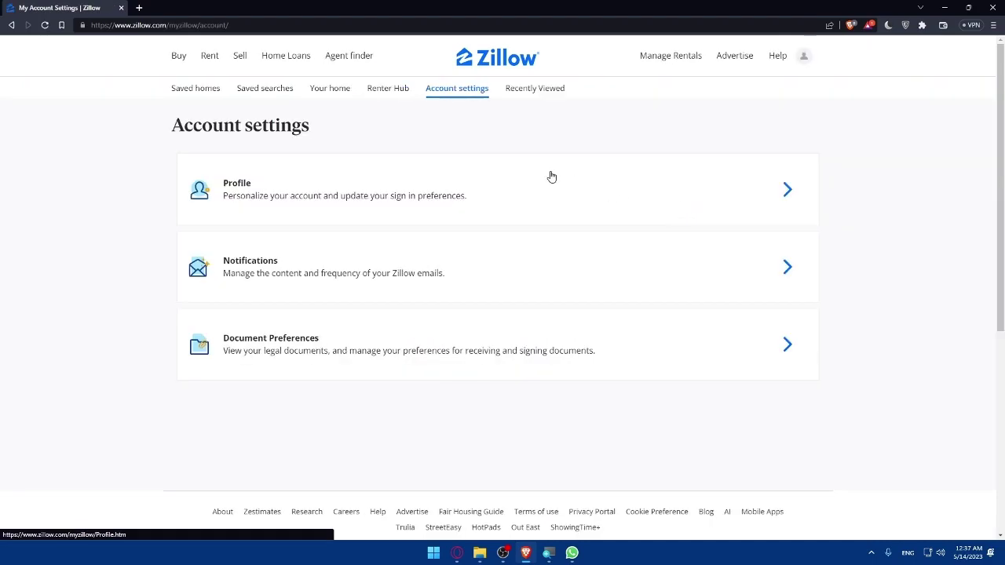
{"action": "left_click", "coordinate": [563, 190]}
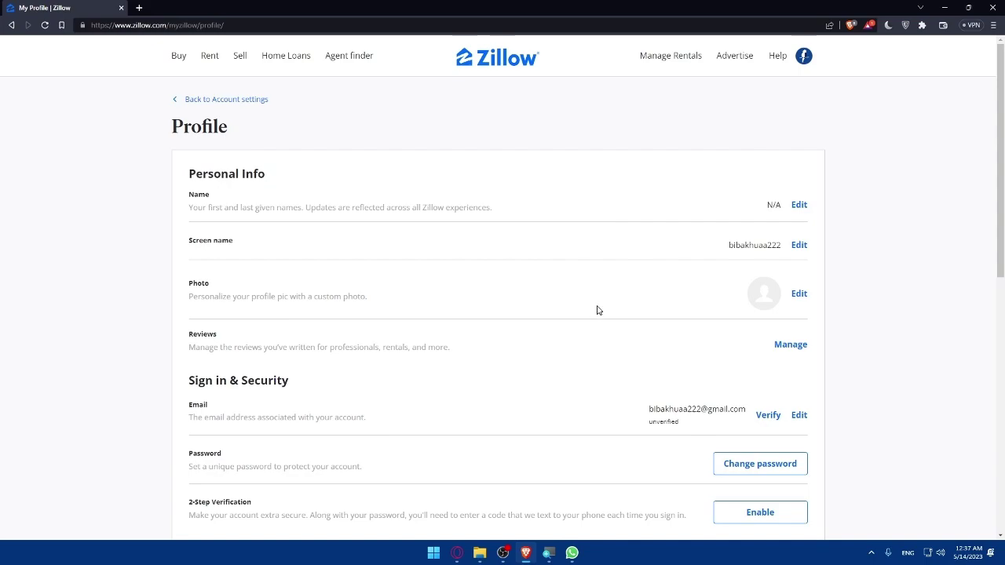
{"action": "scroll", "coordinate": [597, 310], "scroll_direction": "down", "scroll_amount": 1}
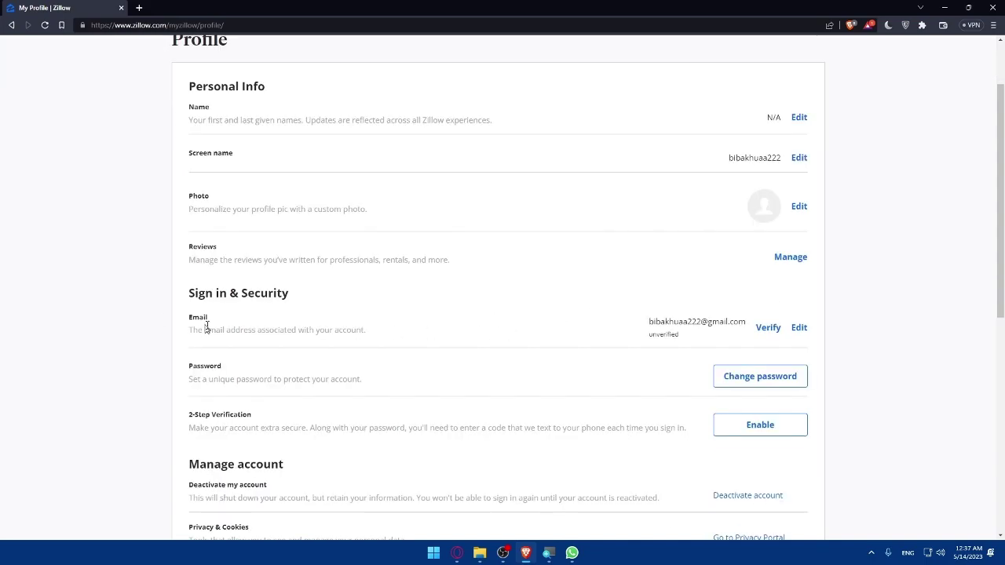
Open Gmail in a new tab and read the Zillow welcome email.
{"action": "left_click", "coordinate": [139, 8]}
{"action": "type", "text": "gmai"}
{"action": "key", "text": "Return"}
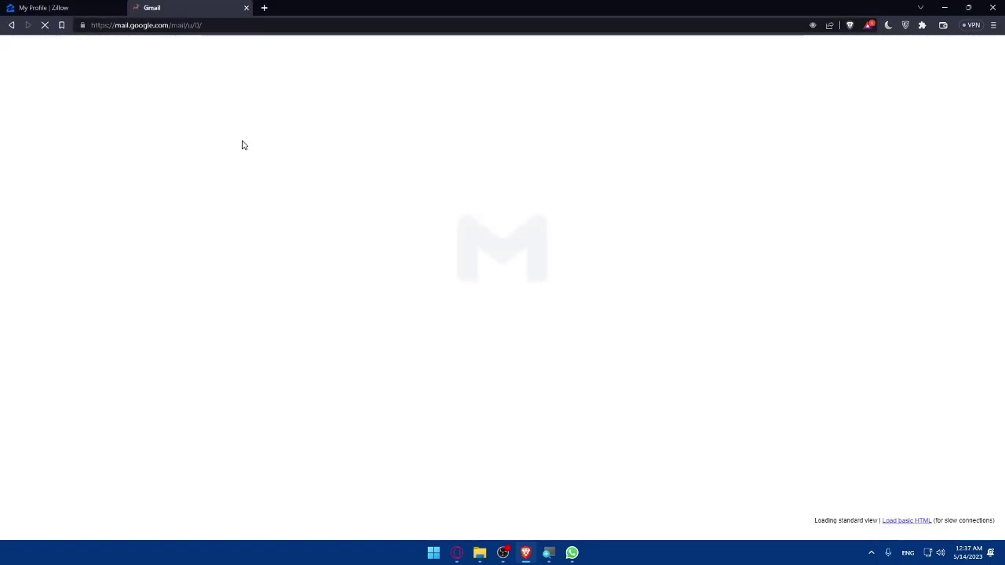
{"action": "left_click", "coordinate": [227, 135]}
{"action": "scroll", "coordinate": [451, 285], "scroll_direction": "down", "scroll_amount": 3}
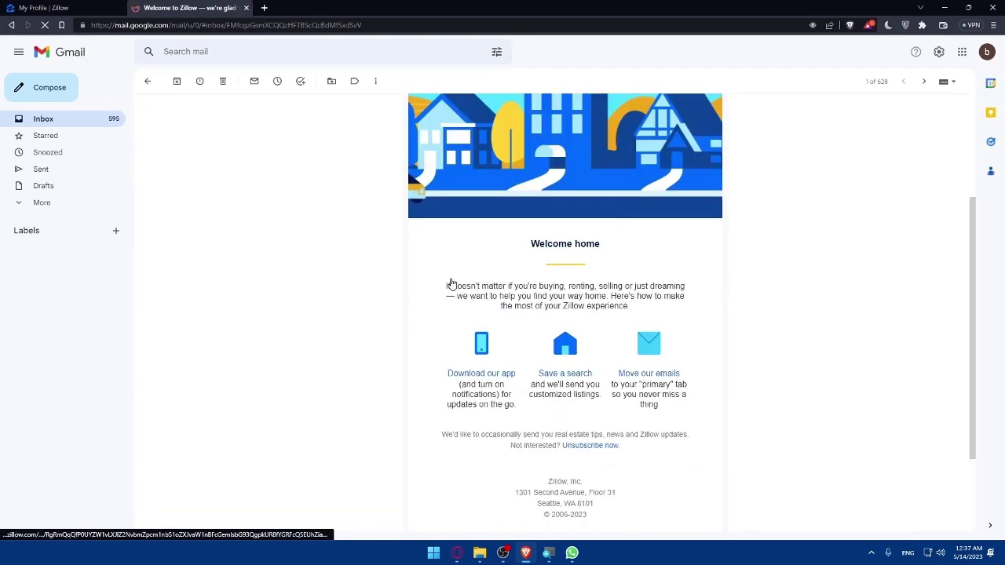
{"action": "scroll", "coordinate": [518, 267], "scroll_direction": "up", "scroll_amount": 3}
{"action": "scroll", "coordinate": [580, 246], "scroll_direction": "down", "scroll_amount": 1}
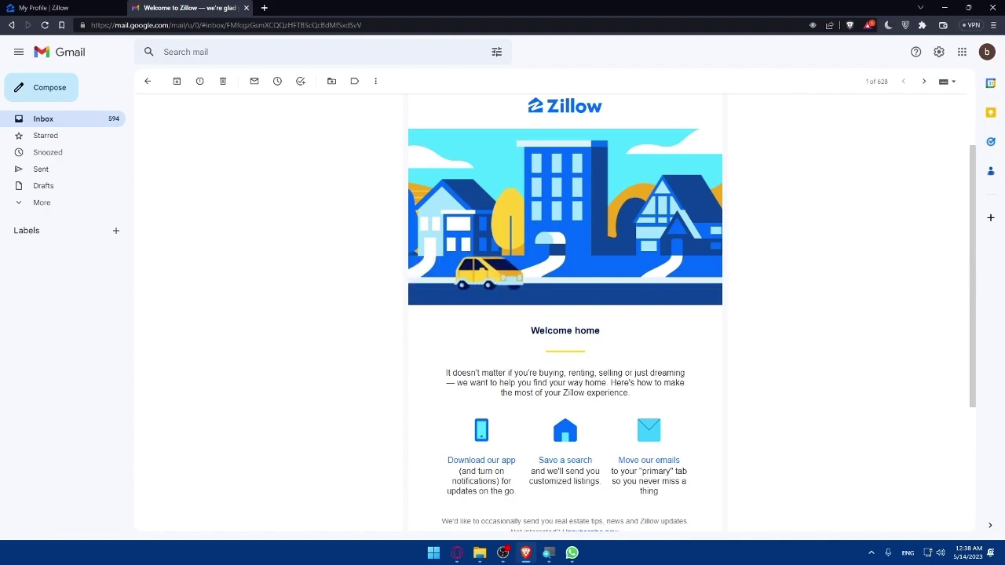
{"action": "scroll", "coordinate": [608, 400], "scroll_direction": "down", "scroll_amount": 2}
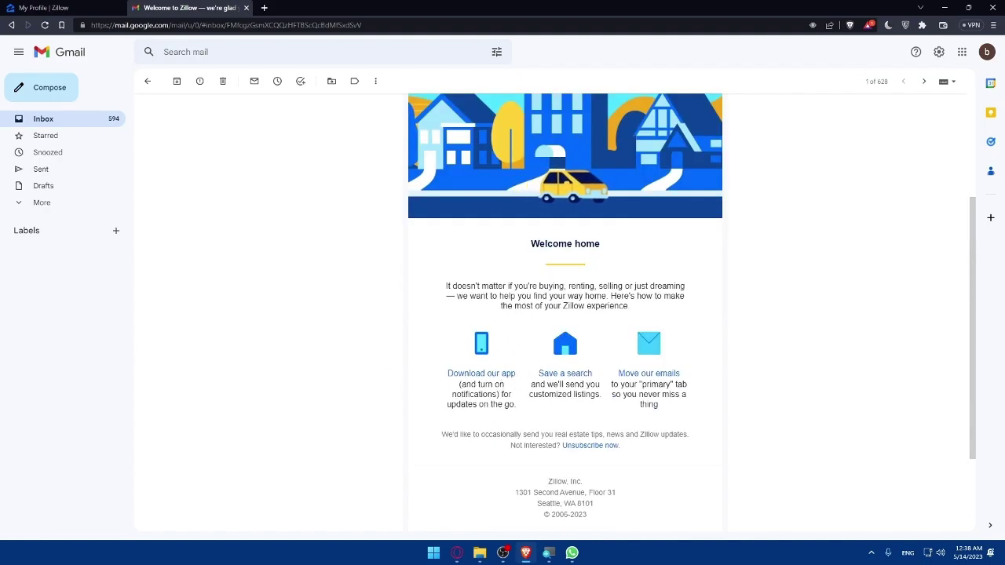
{"action": "scroll", "coordinate": [437, 267], "scroll_direction": "down", "scroll_amount": 1}
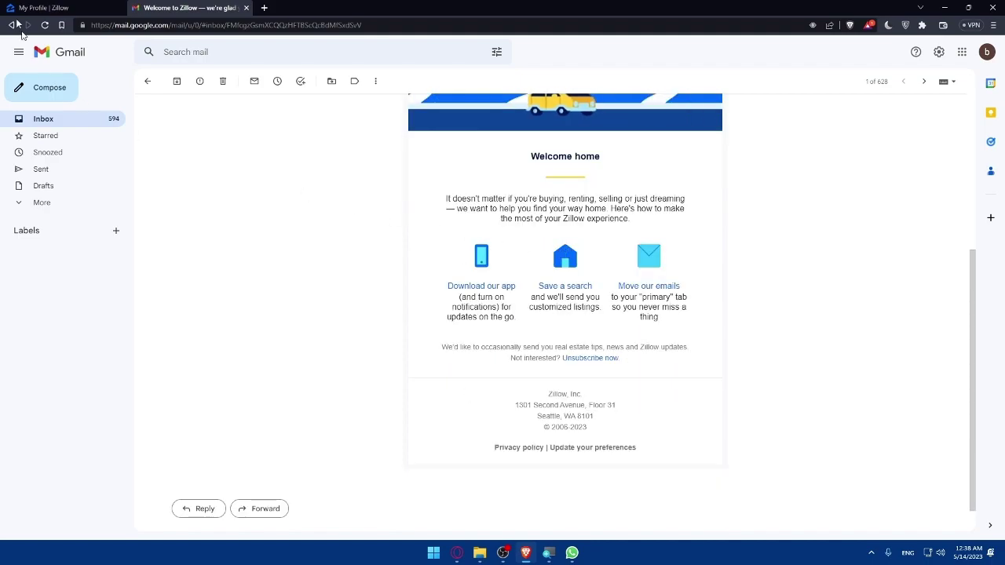
On the Zillow profile, send the verification email, then return to Gmail.
{"action": "left_click", "coordinate": [40, 7]}
{"action": "left_click", "coordinate": [767, 328]}
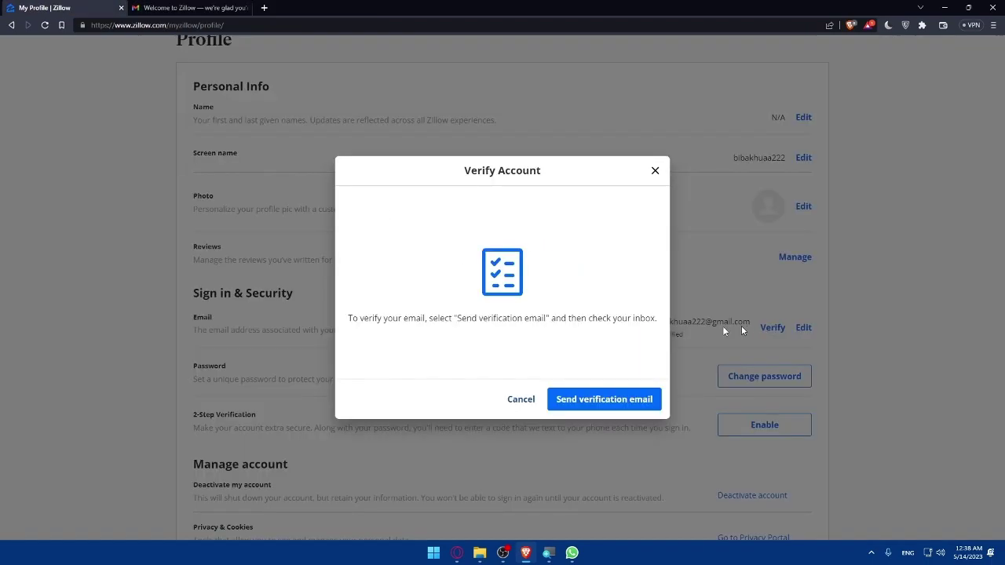
{"action": "left_click", "coordinate": [606, 399]}
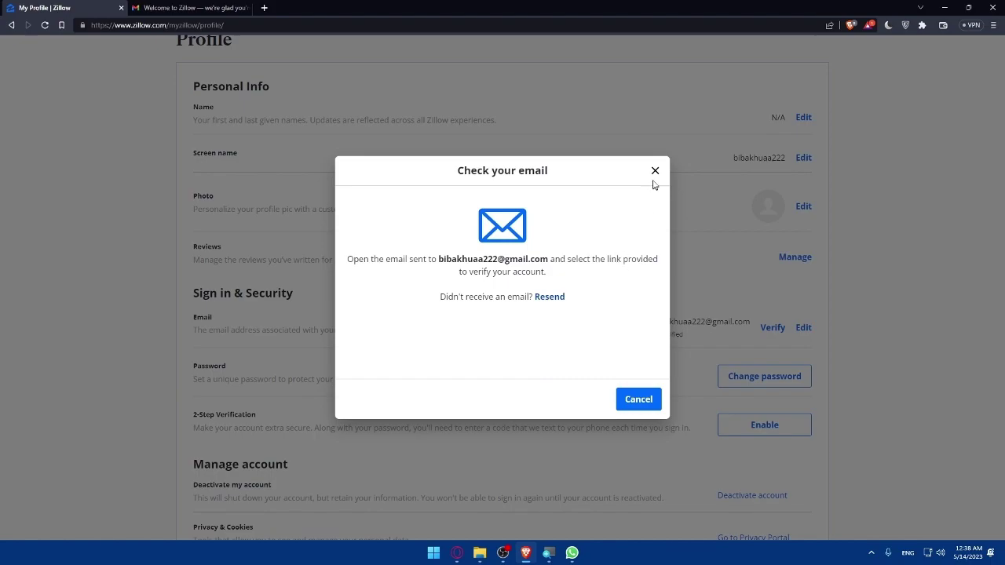
{"action": "left_click", "coordinate": [655, 171]}
{"action": "left_click", "coordinate": [190, 8]}
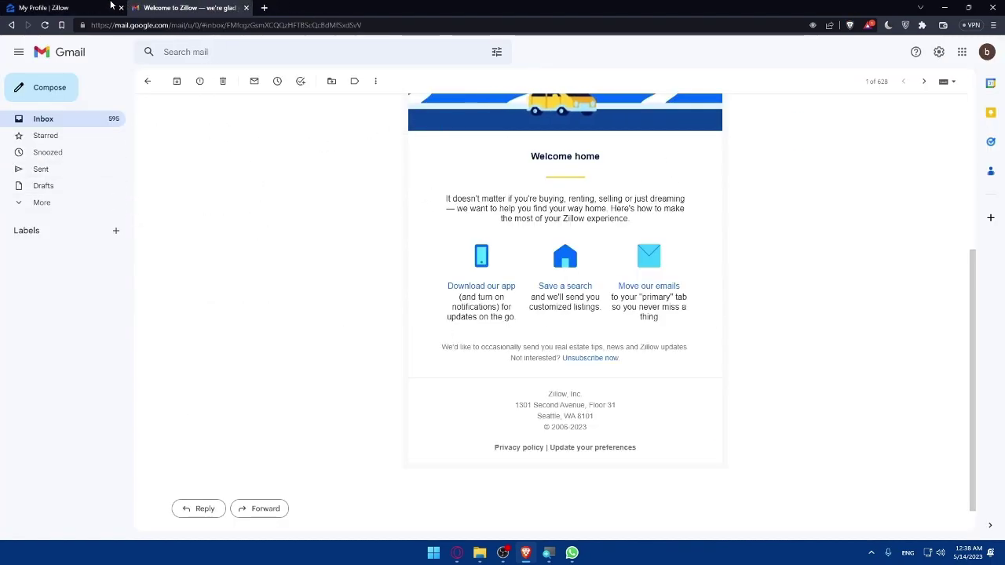
Open Zillow's 'Please verify your email address' message and click 'Verify your email'.
{"action": "left_click", "coordinate": [106, 124]}
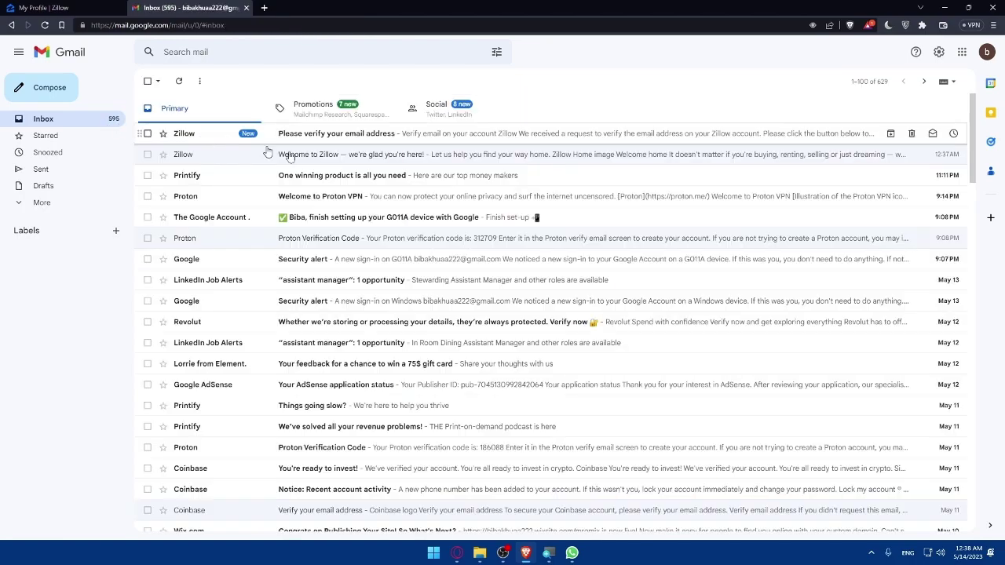
{"action": "left_click", "coordinate": [232, 140]}
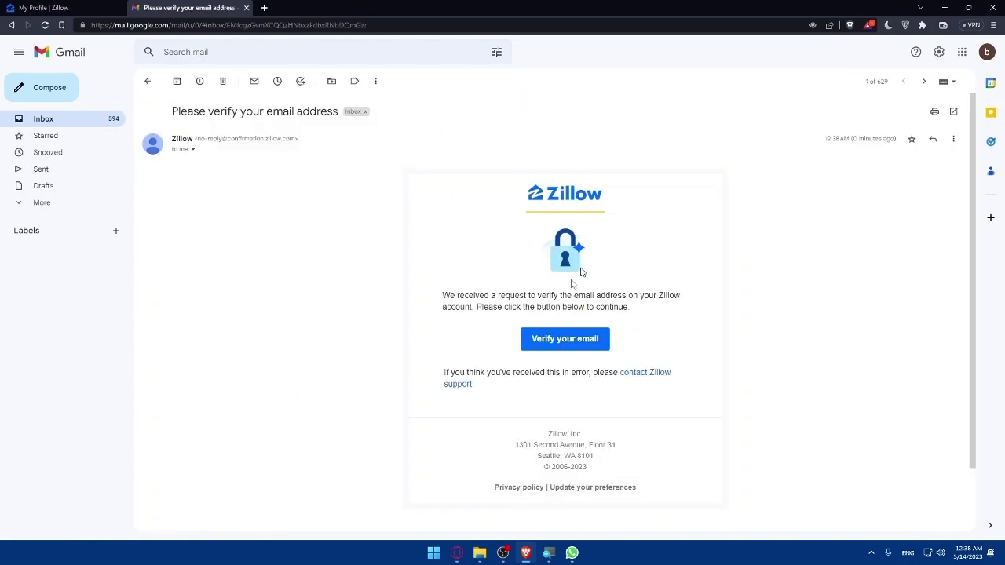
{"action": "left_click", "coordinate": [570, 341]}
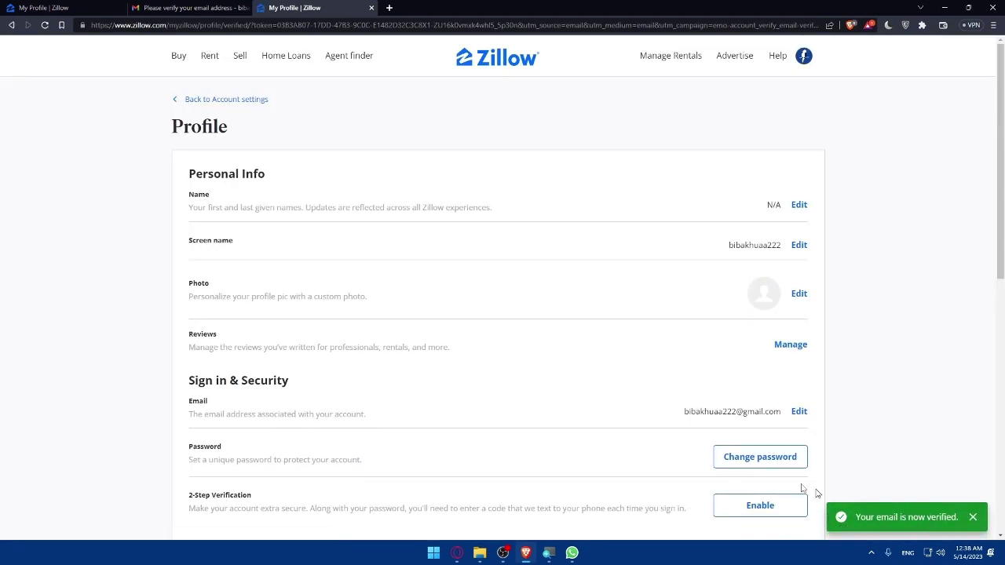
Close the outdated Zillow tab and the Gmail tab, keeping only the verified Profile page.
{"action": "left_click", "coordinate": [106, 6]}
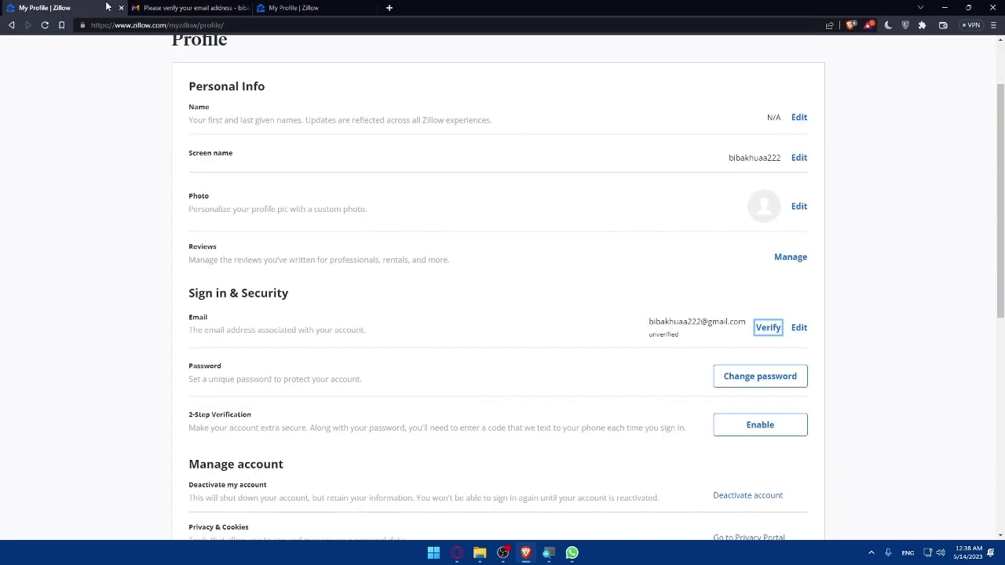
{"action": "left_click", "coordinate": [120, 9]}
{"action": "left_click", "coordinate": [121, 9]}
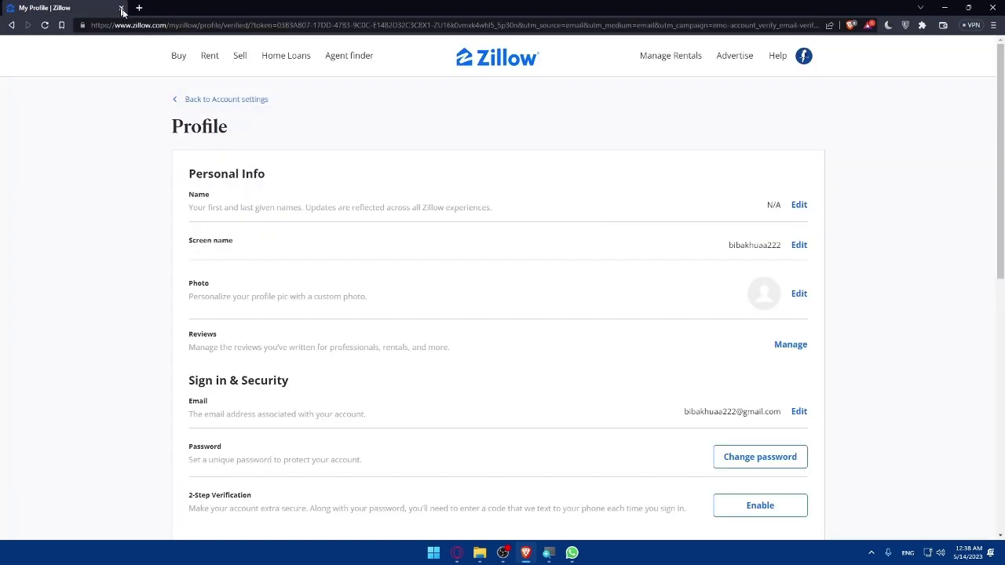
{"action": "scroll", "coordinate": [457, 190], "scroll_direction": "down", "scroll_amount": 1}
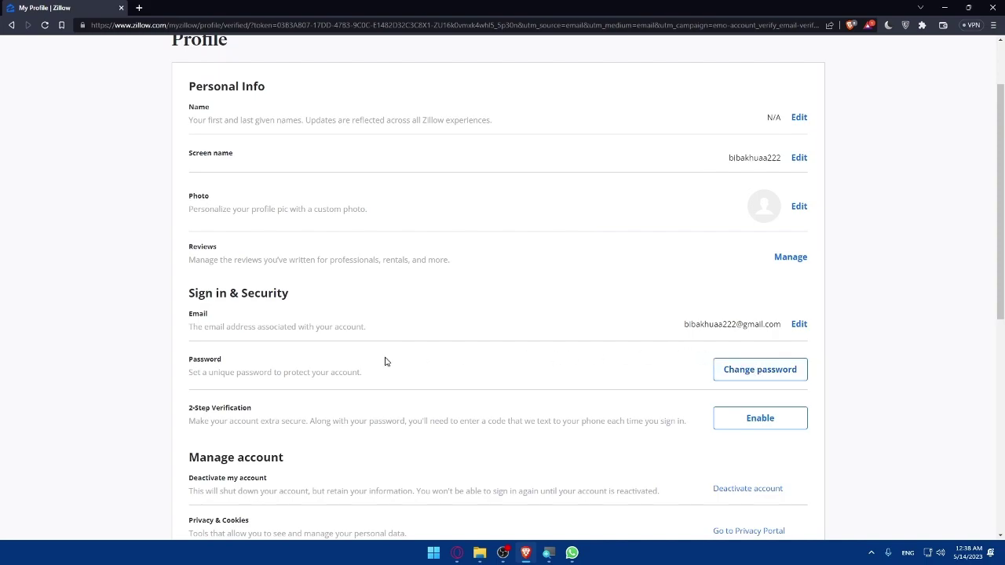
{"action": "scroll", "coordinate": [291, 407], "scroll_direction": "down", "scroll_amount": 1}
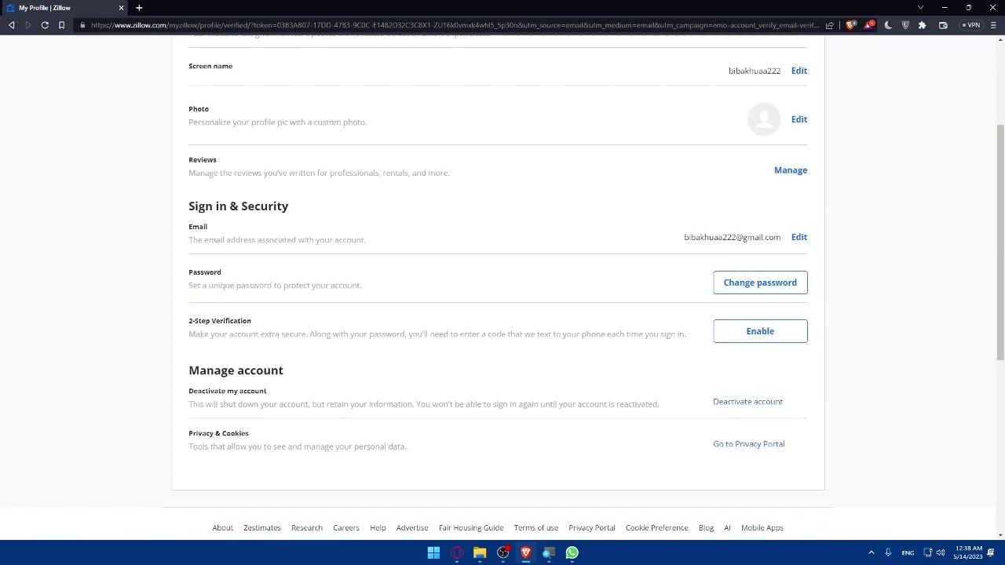
{"action": "left_click_drag", "start_coordinate": [186, 339], "coordinate": [653, 343]}
{"action": "left_click", "coordinate": [299, 355]}
{"action": "left_click", "coordinate": [587, 363]}
{"action": "scroll", "coordinate": [602, 425], "scroll_direction": "up", "scroll_amount": 3}
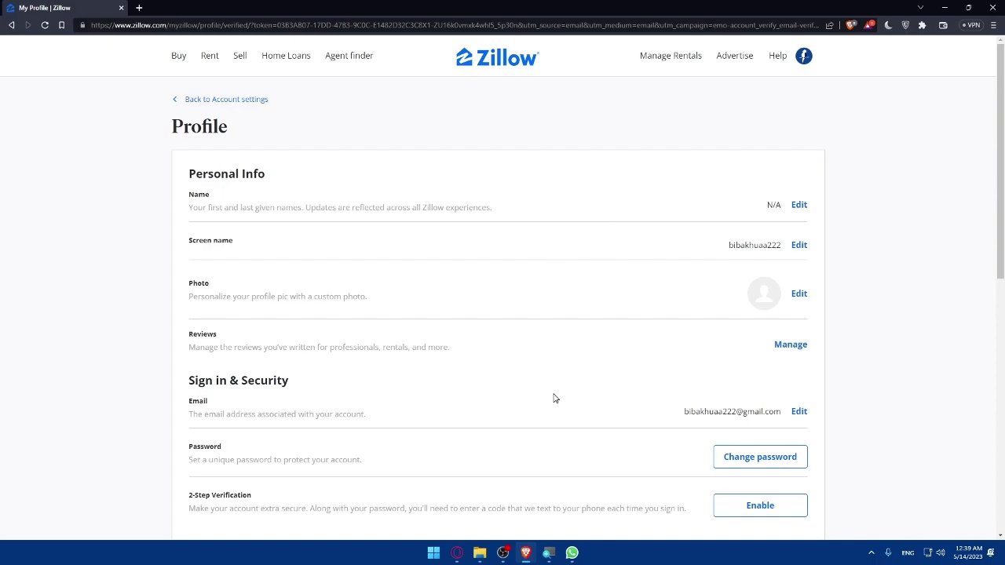
Return to the Zillow home page and preview the Buy, Rent, Sell and Home Loans menus.
{"action": "left_click", "coordinate": [485, 69]}
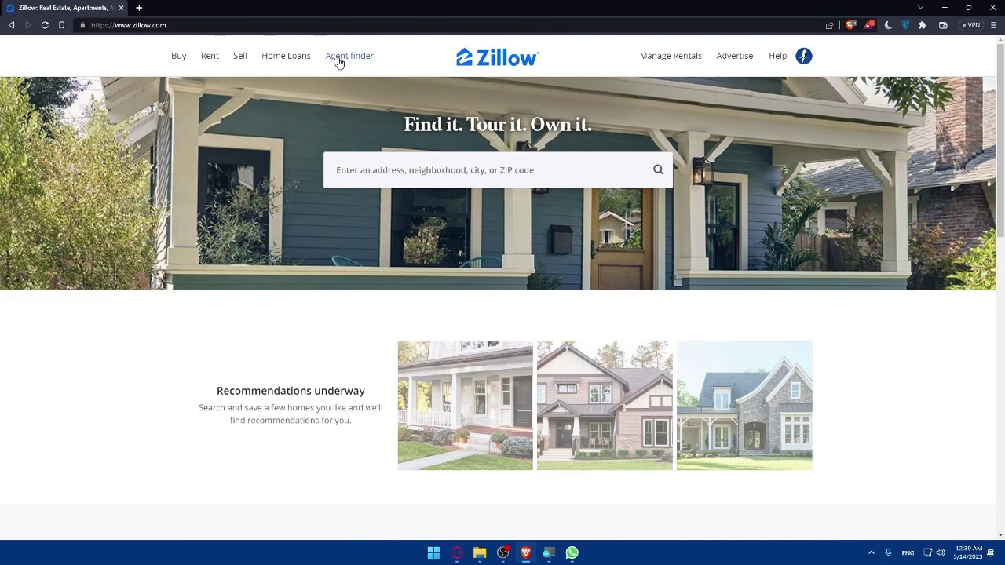
{"action": "mouse_move", "coordinate": [174, 63]}
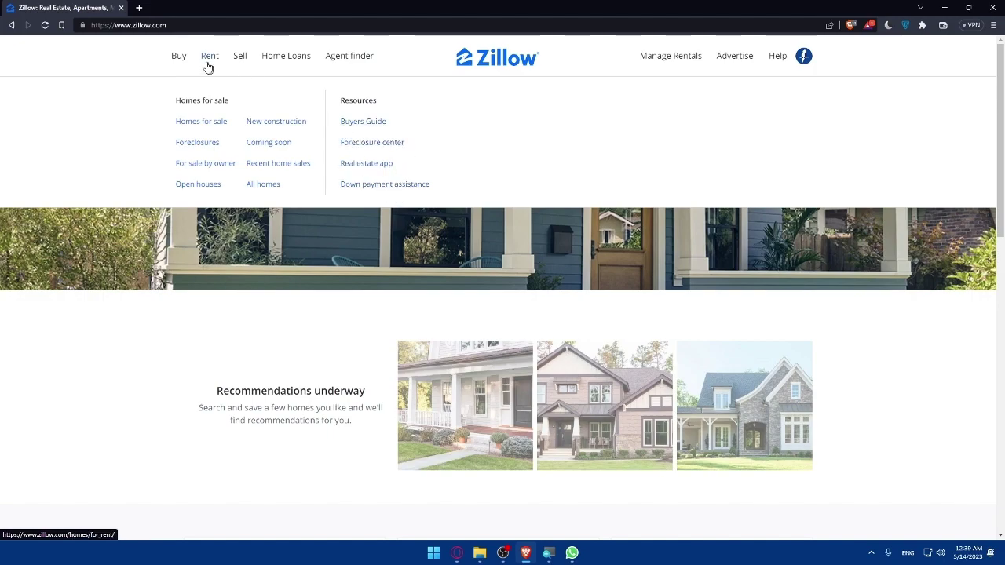
{"action": "mouse_move", "coordinate": [206, 63]}
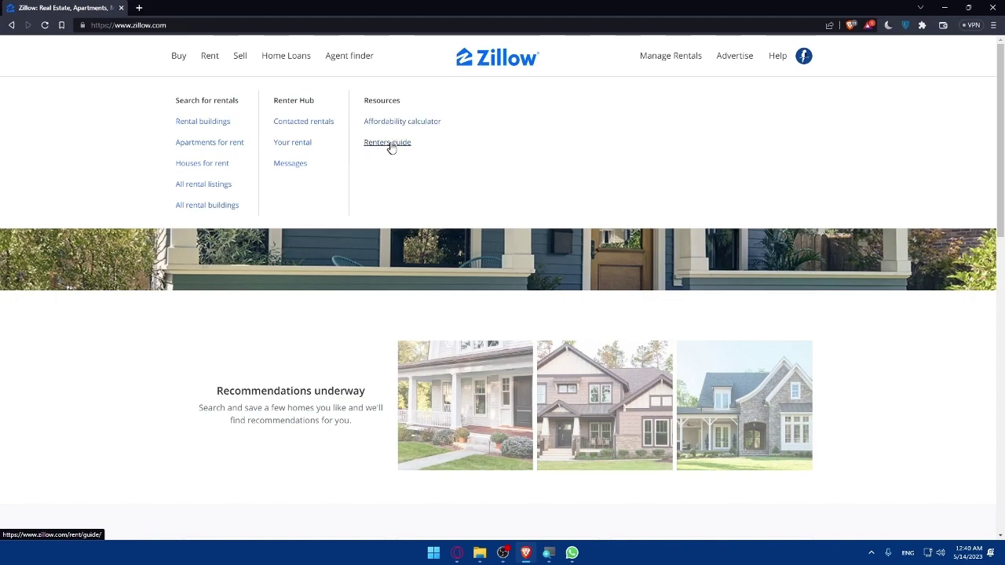
{"action": "mouse_move", "coordinate": [240, 56]}
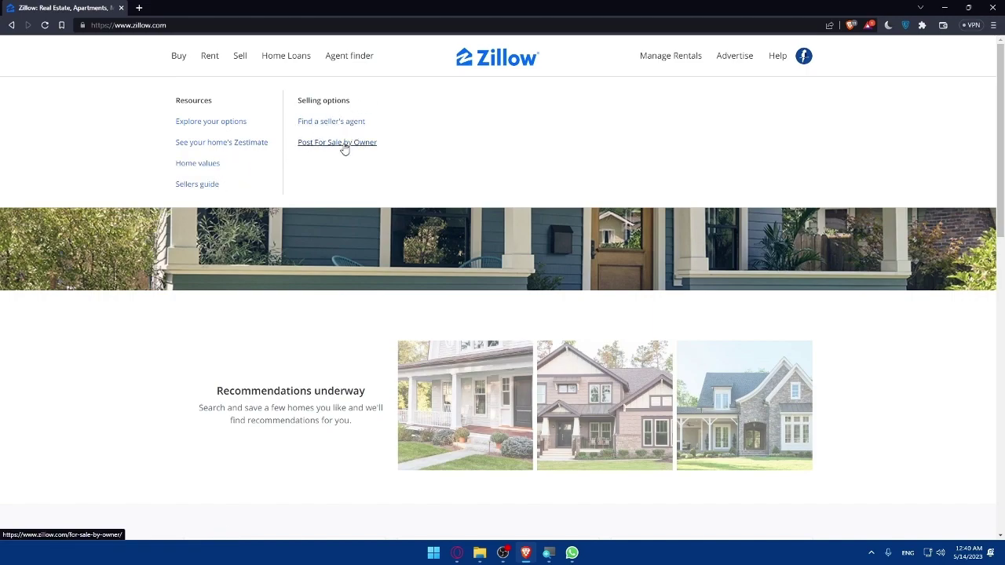
{"action": "mouse_move", "coordinate": [285, 64]}
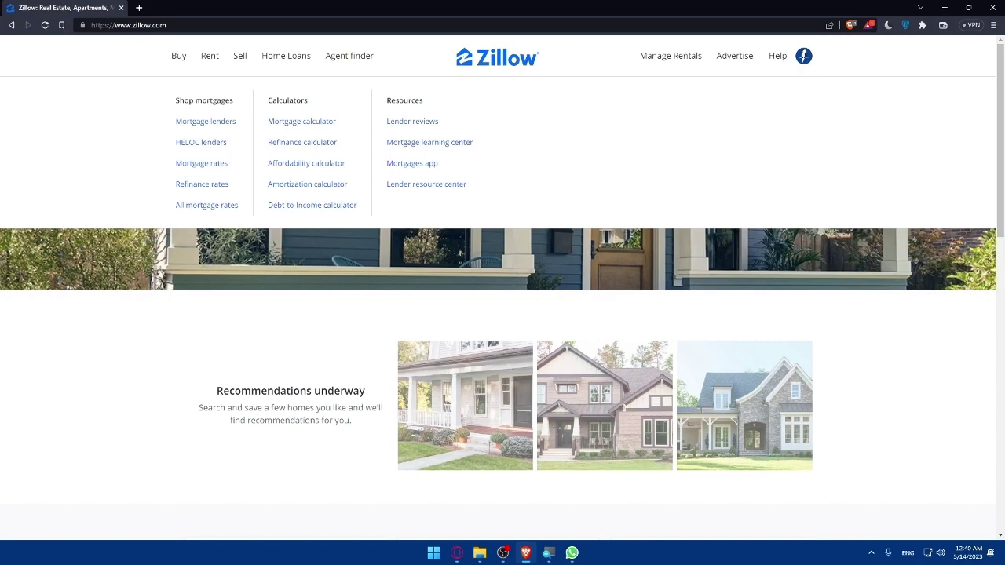
{"action": "mouse_move", "coordinate": [355, 61]}
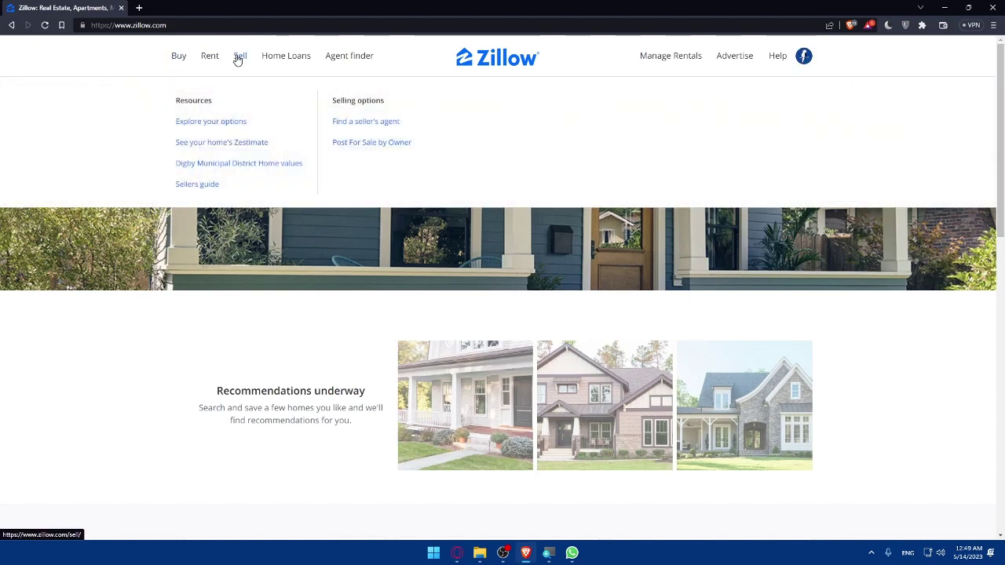
Open Zillow's Sell page and scroll down to the 'Sell your home yourself' section.
{"action": "left_click", "coordinate": [238, 60]}
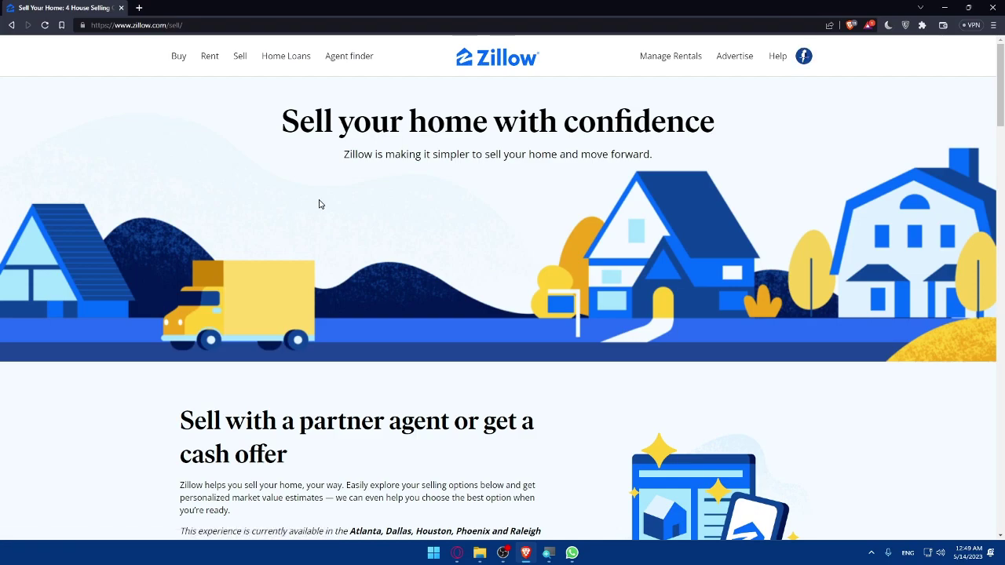
{"action": "scroll", "coordinate": [503, 299], "scroll_direction": "down", "scroll_amount": 2}
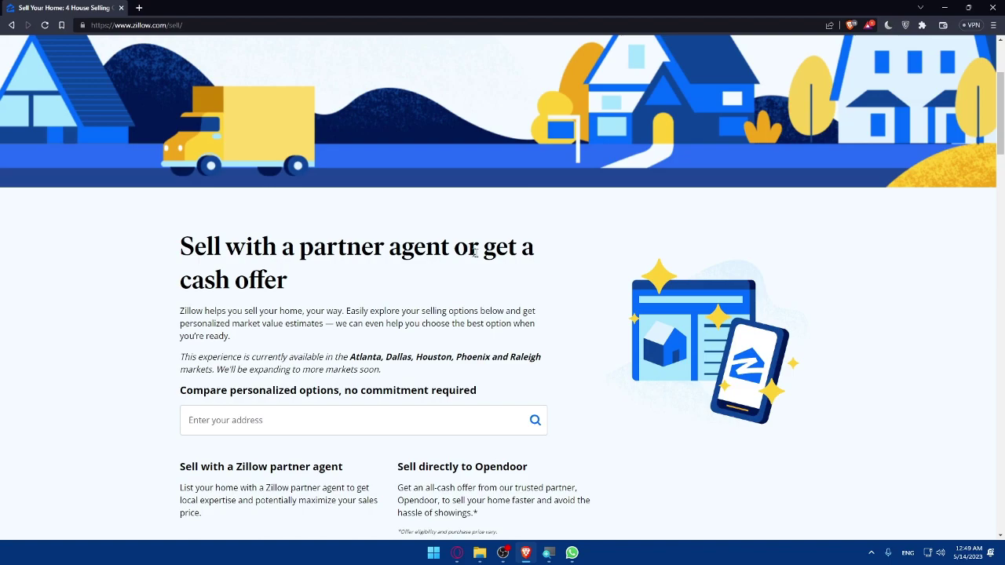
{"action": "scroll", "coordinate": [503, 299], "scroll_direction": "down", "scroll_amount": 2}
{"action": "scroll", "coordinate": [503, 298], "scroll_direction": "up", "scroll_amount": 1}
{"action": "scroll", "coordinate": [361, 257], "scroll_direction": "down", "scroll_amount": 4}
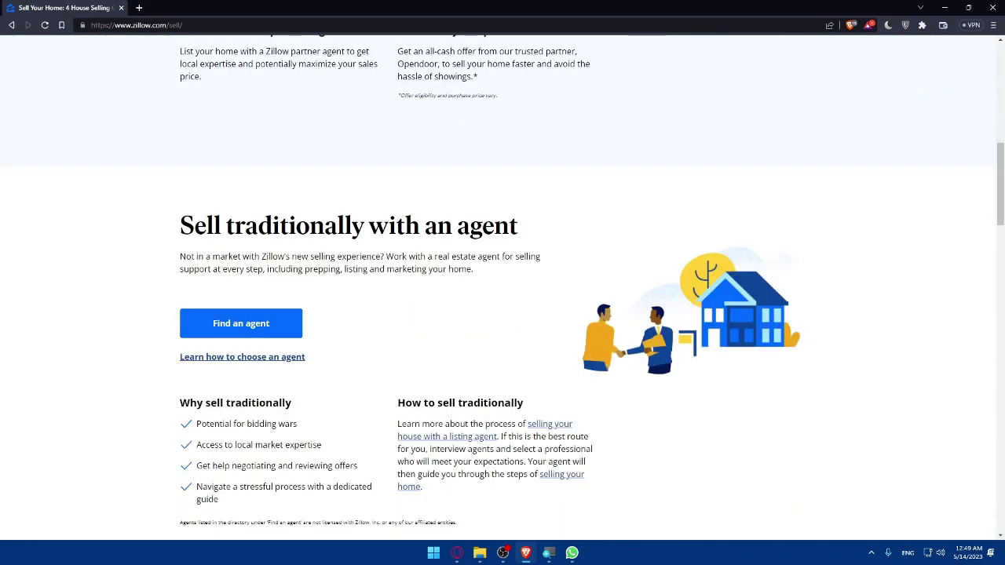
{"action": "scroll", "coordinate": [415, 240], "scroll_direction": "down", "scroll_amount": 1}
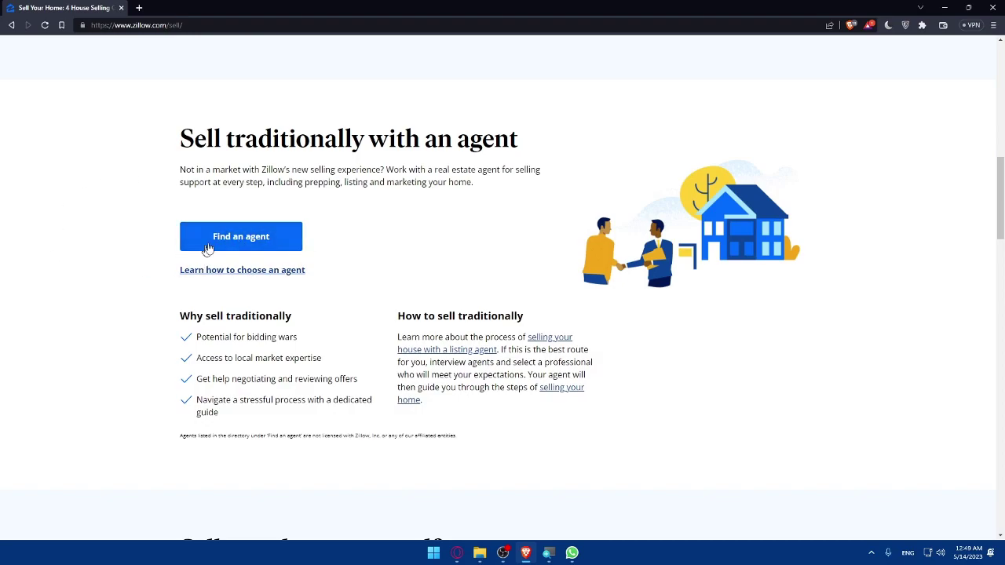
{"action": "scroll", "coordinate": [274, 269], "scroll_direction": "down", "scroll_amount": 5}
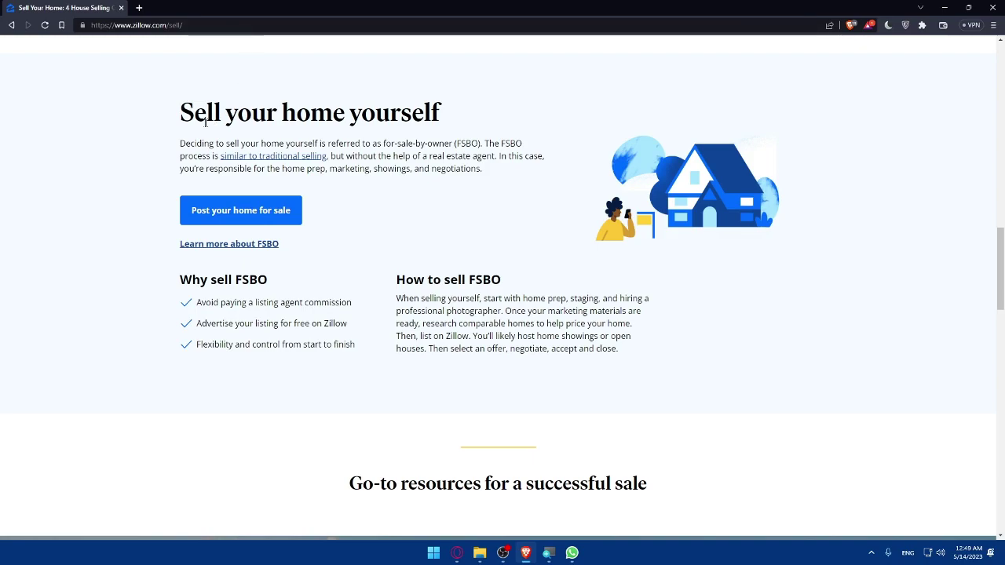
{"action": "left_click_drag", "start_coordinate": [178, 116], "coordinate": [465, 118]}
{"action": "left_click", "coordinate": [472, 108]}
Post a For Sale by Owner listing using the saved address suggestion and confirm its map location.
{"action": "left_click", "coordinate": [212, 220]}
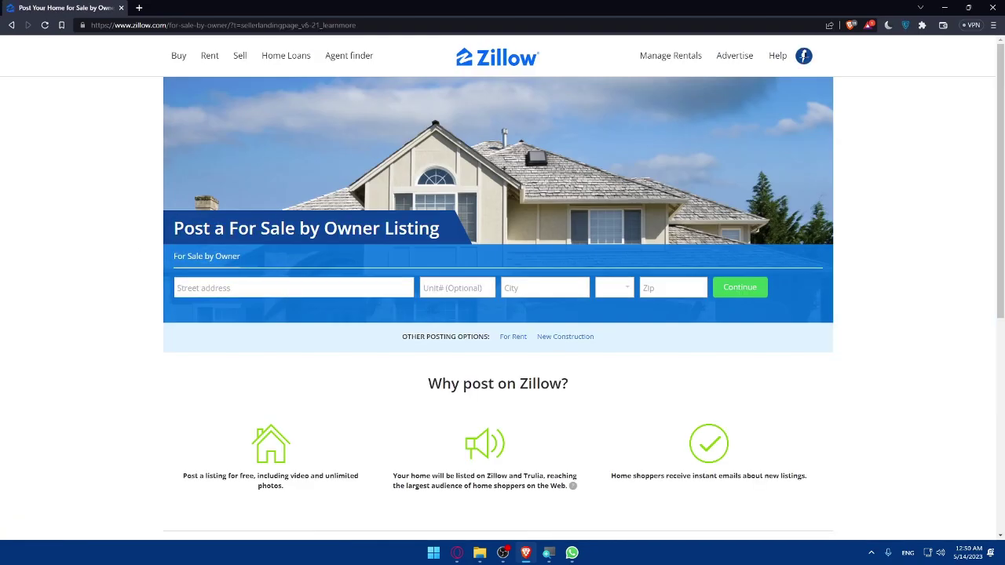
{"action": "left_click", "coordinate": [236, 288]}
{"action": "key", "text": "super+v"}
{"action": "key", "text": "Escape"}
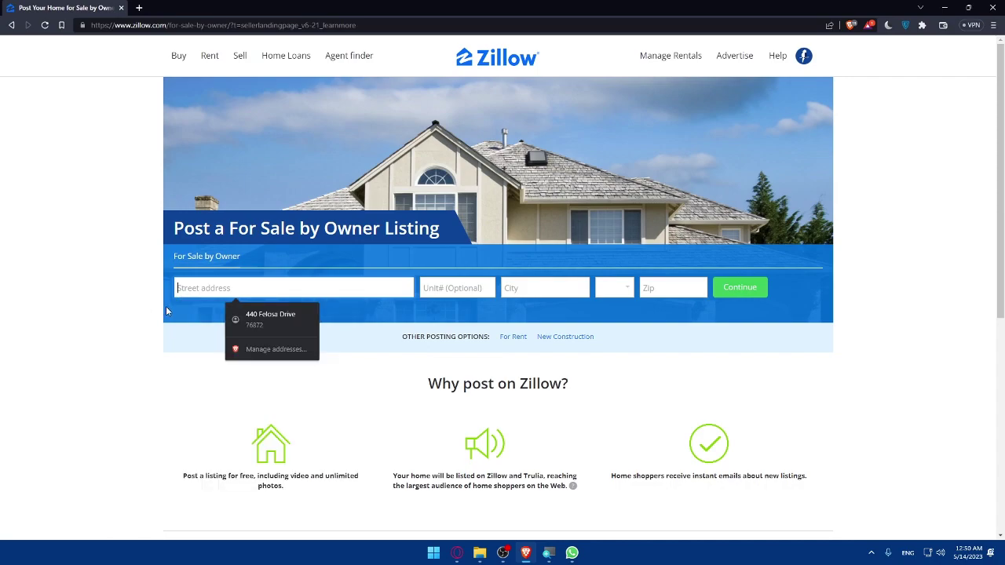
{"action": "left_click", "coordinate": [271, 318]}
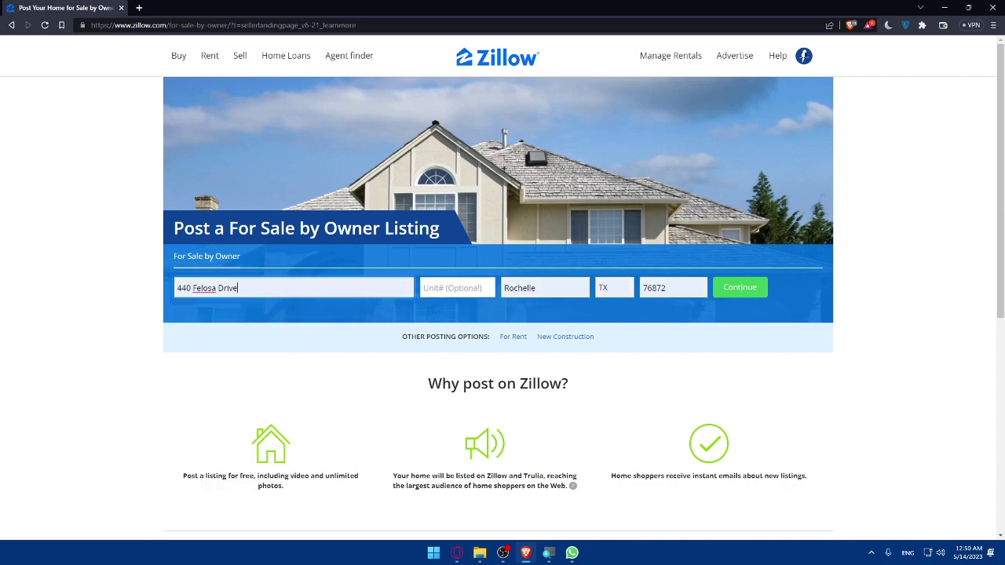
{"action": "left_click", "coordinate": [741, 292]}
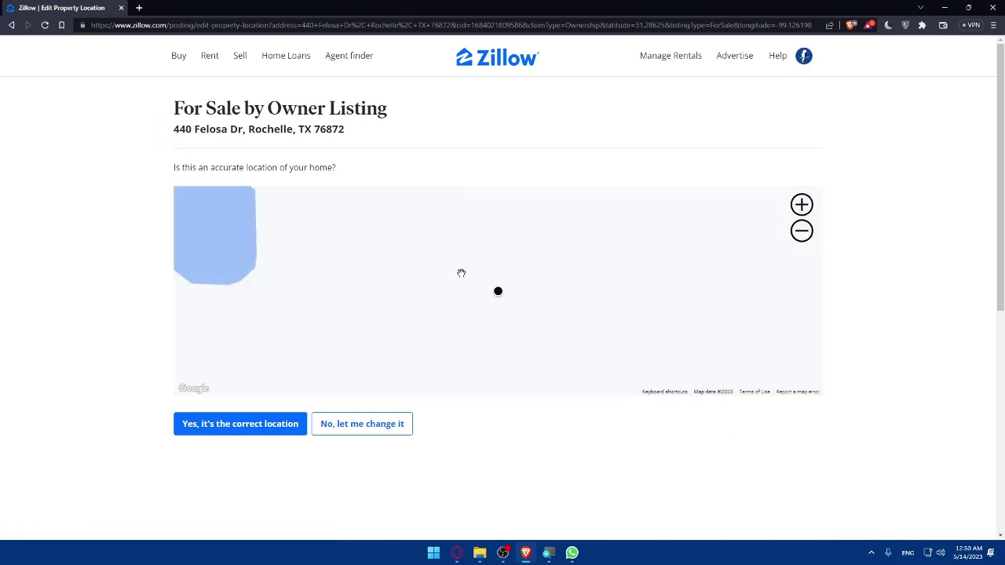
{"action": "left_click", "coordinate": [250, 430]}
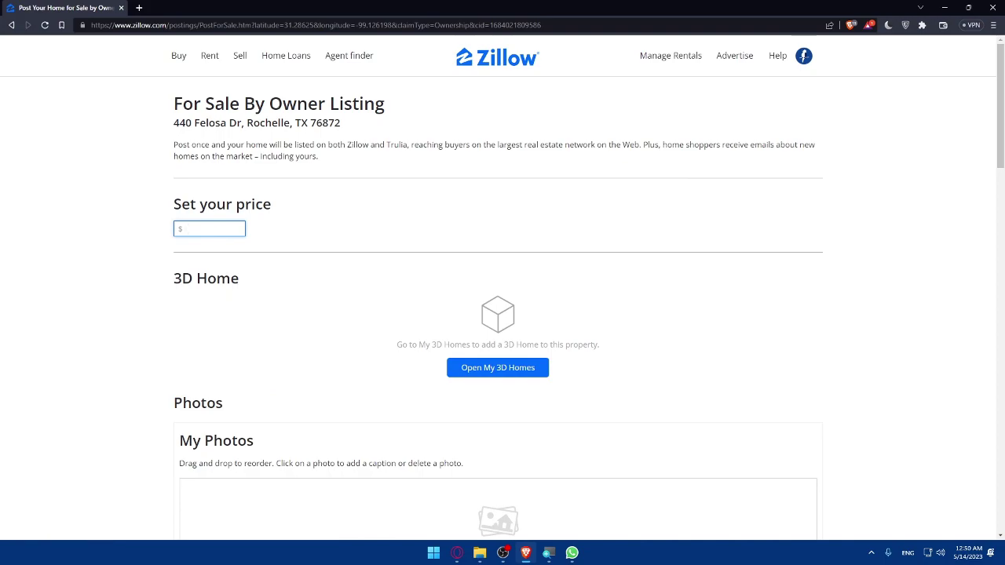
Enter a listing price of 20,000 and open My 3D Homes in a new tab.
{"action": "type", "text": "20,000"}
{"action": "left_click", "coordinate": [137, 247]}
{"action": "scroll", "coordinate": [137, 247], "scroll_direction": "down", "scroll_amount": 1}
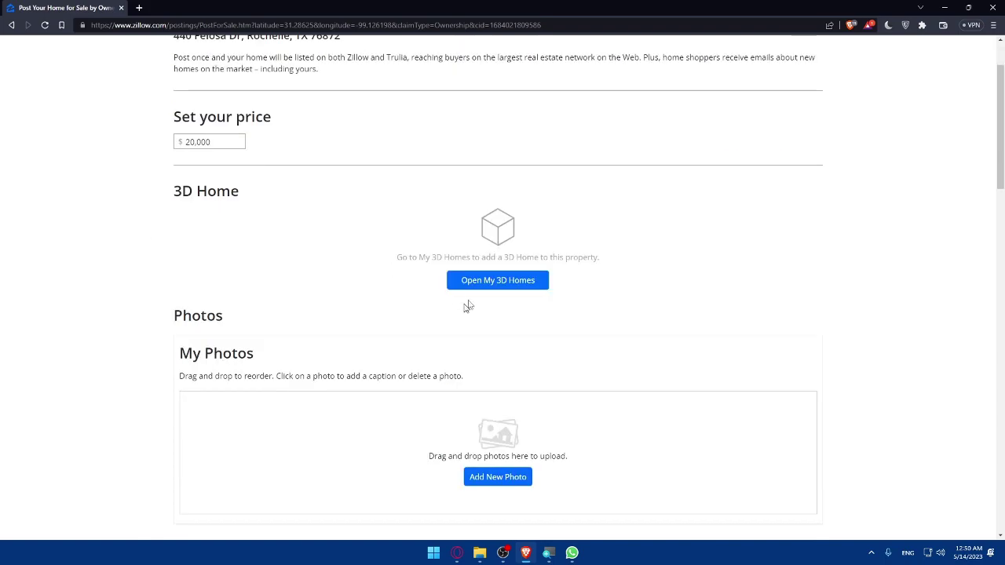
{"action": "left_click", "coordinate": [506, 283]}
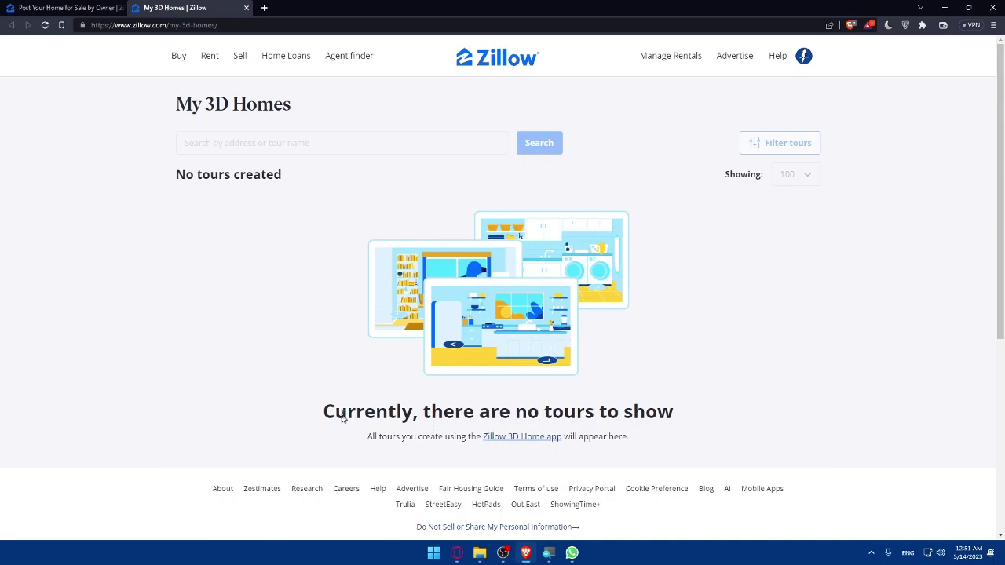
Back on the listing form, start adding a photo but cancel without choosing one.
{"action": "left_click", "coordinate": [67, 8]}
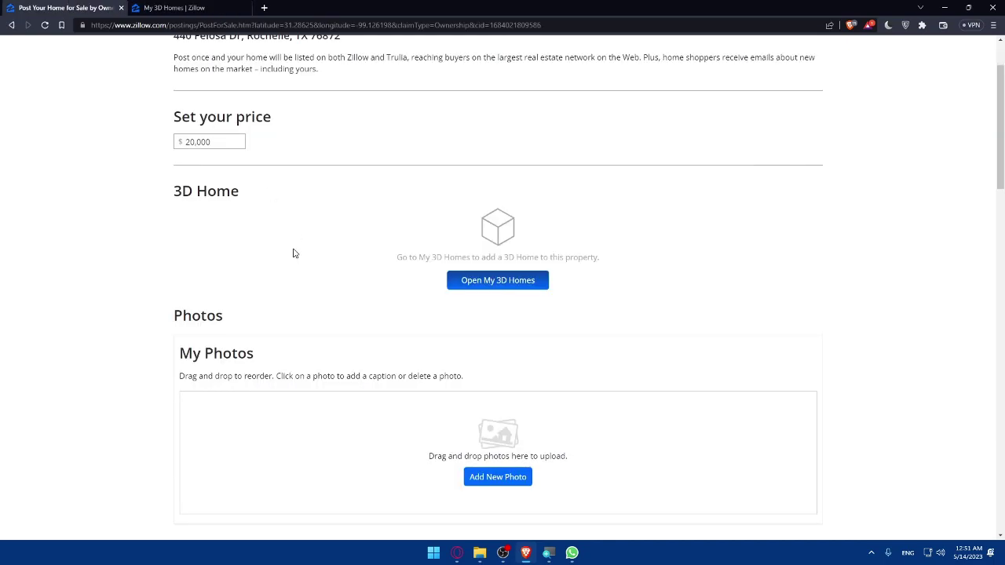
{"action": "scroll", "coordinate": [378, 259], "scroll_direction": "down", "scroll_amount": 2}
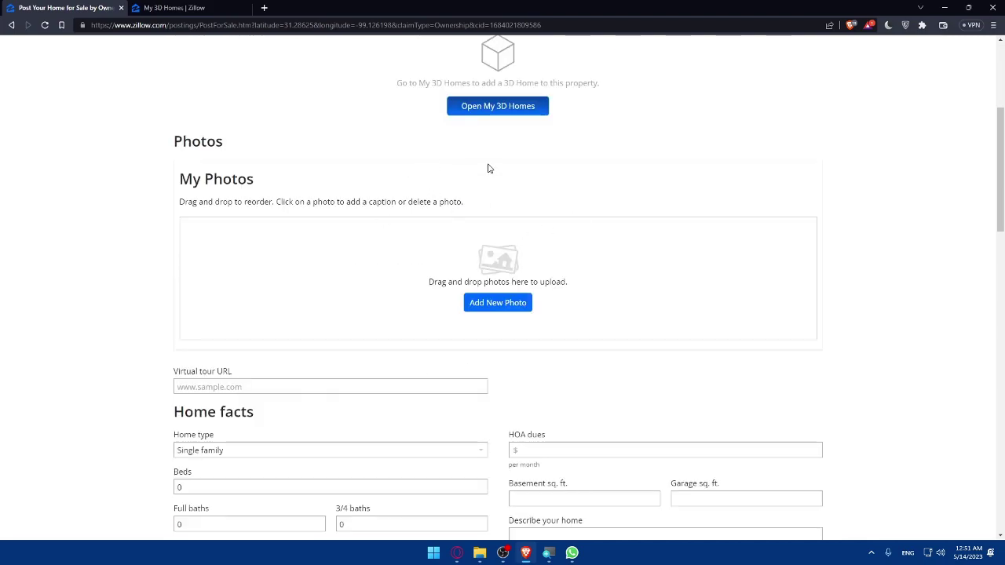
{"action": "left_click", "coordinate": [496, 305]}
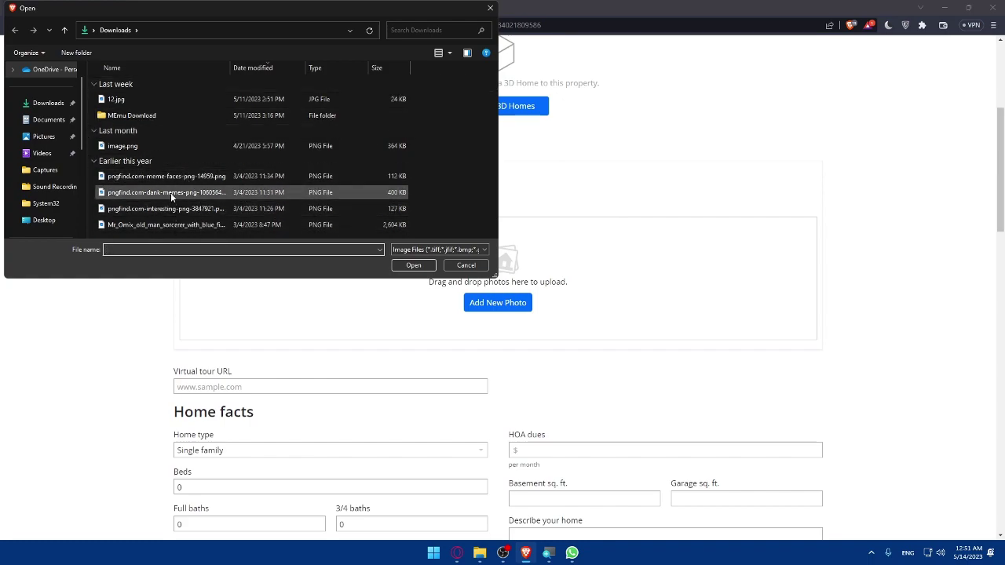
{"action": "left_click", "coordinate": [488, 8]}
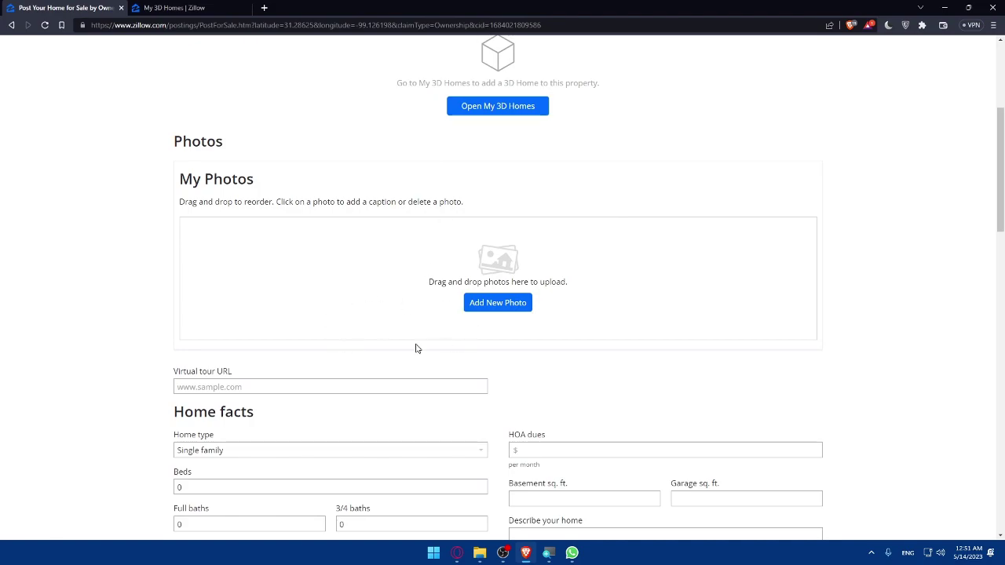
{"action": "scroll", "coordinate": [123, 281], "scroll_direction": "down", "scroll_amount": 2}
Leave the Virtual tour URL and Phone number fields empty and return to Zillow's home page.
{"action": "left_click", "coordinate": [242, 215]}
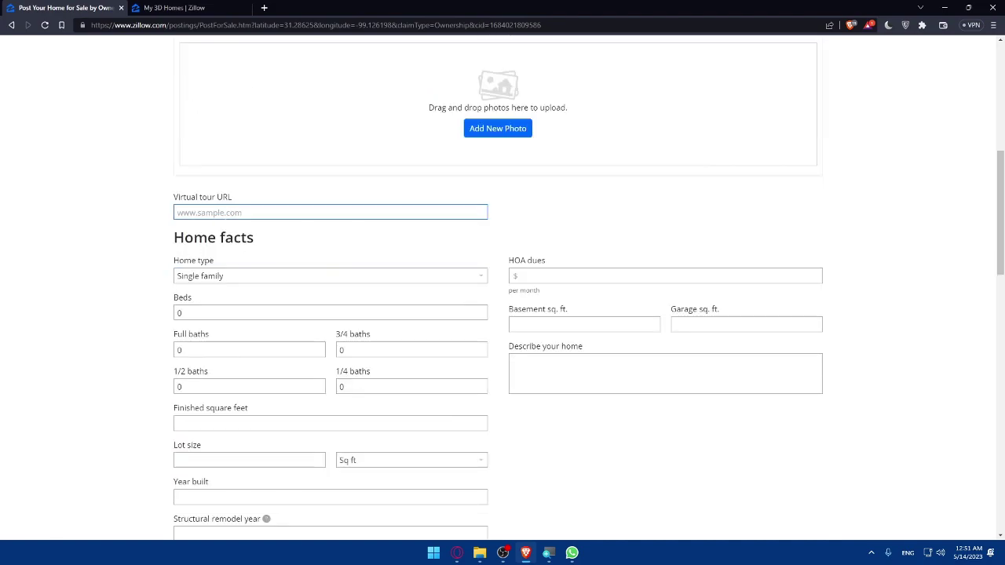
{"action": "left_click", "coordinate": [254, 238]}
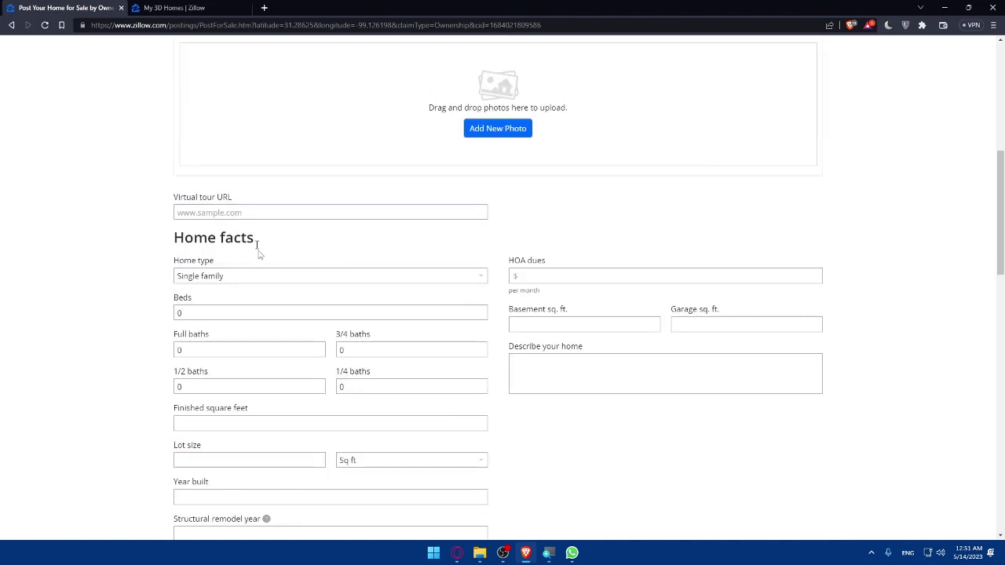
{"action": "scroll", "coordinate": [235, 250], "scroll_direction": "down", "scroll_amount": 1}
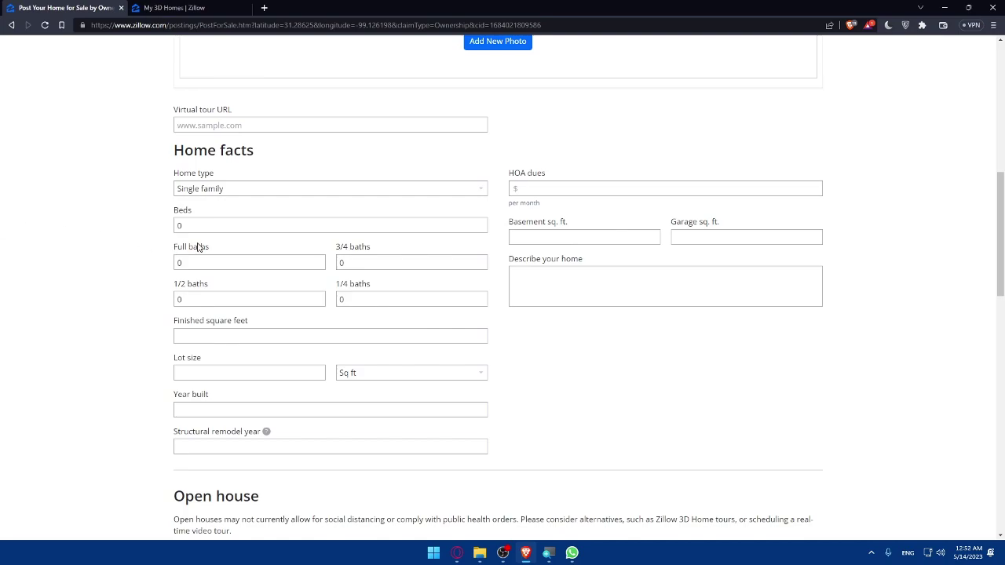
{"action": "scroll", "coordinate": [289, 351], "scroll_direction": "down", "scroll_amount": 10}
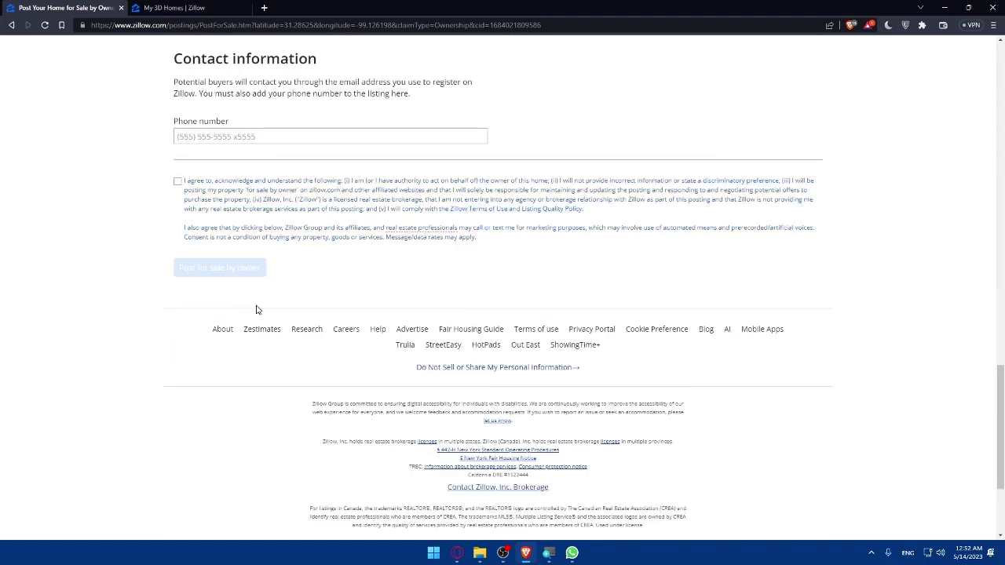
{"action": "scroll", "coordinate": [299, 259], "scroll_direction": "up", "scroll_amount": 1}
{"action": "left_click", "coordinate": [330, 217]}
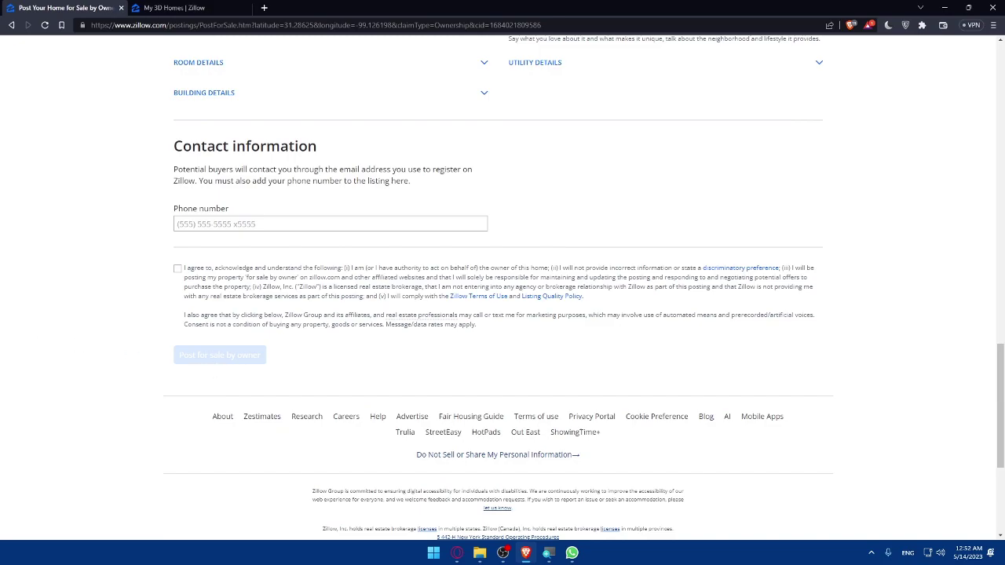
{"action": "scroll", "coordinate": [144, 94], "scroll_direction": "up", "scroll_amount": 20}
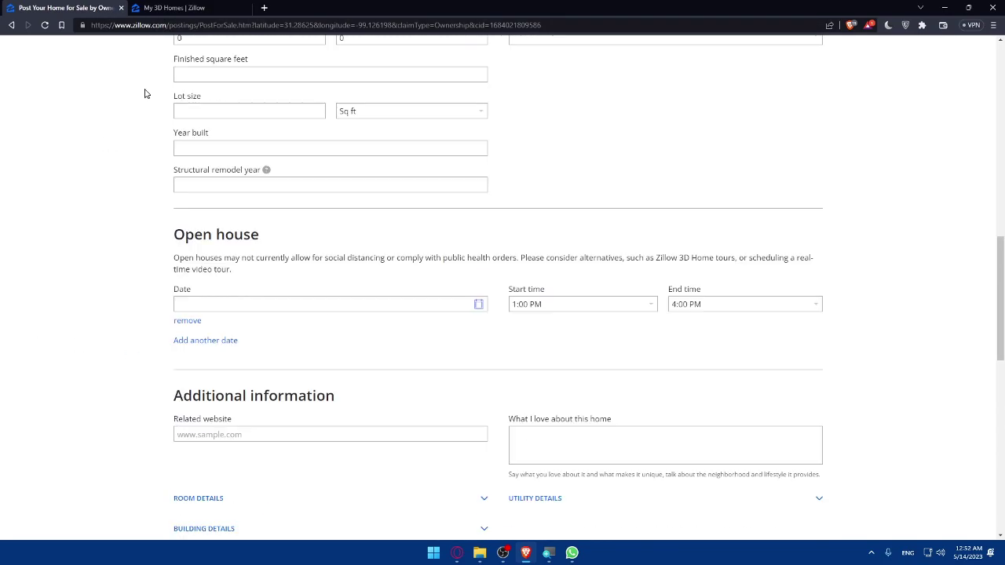
{"action": "left_click", "coordinate": [482, 66]}
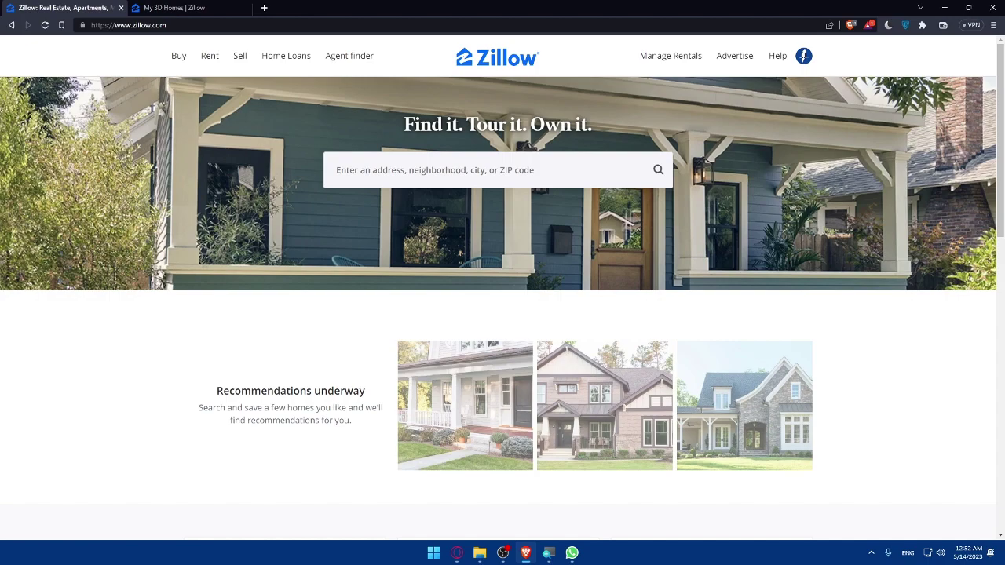
Look over the My 3D Homes tab, then close it.
{"action": "left_click", "coordinate": [173, 8]}
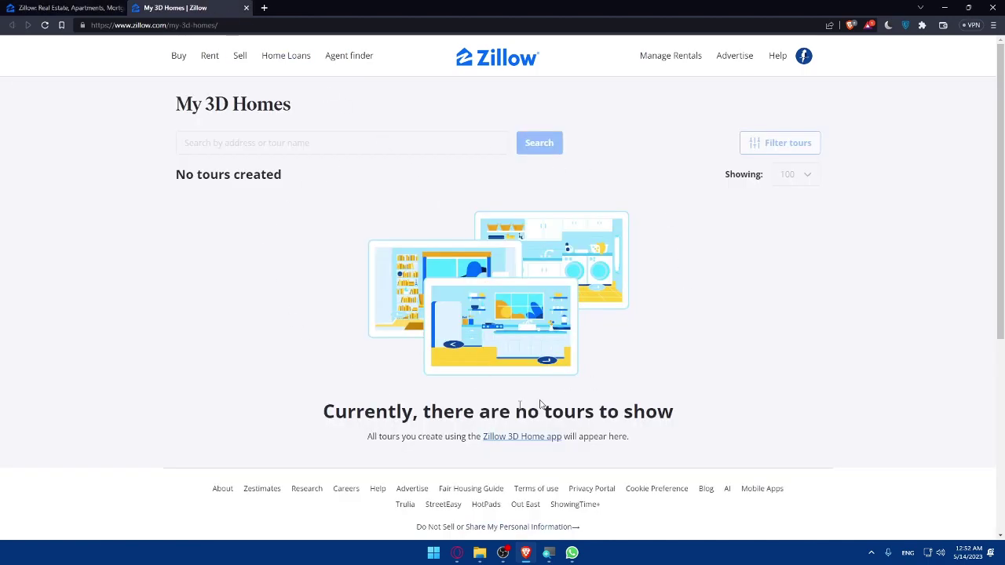
{"action": "scroll", "coordinate": [523, 249], "scroll_direction": "down", "scroll_amount": 4}
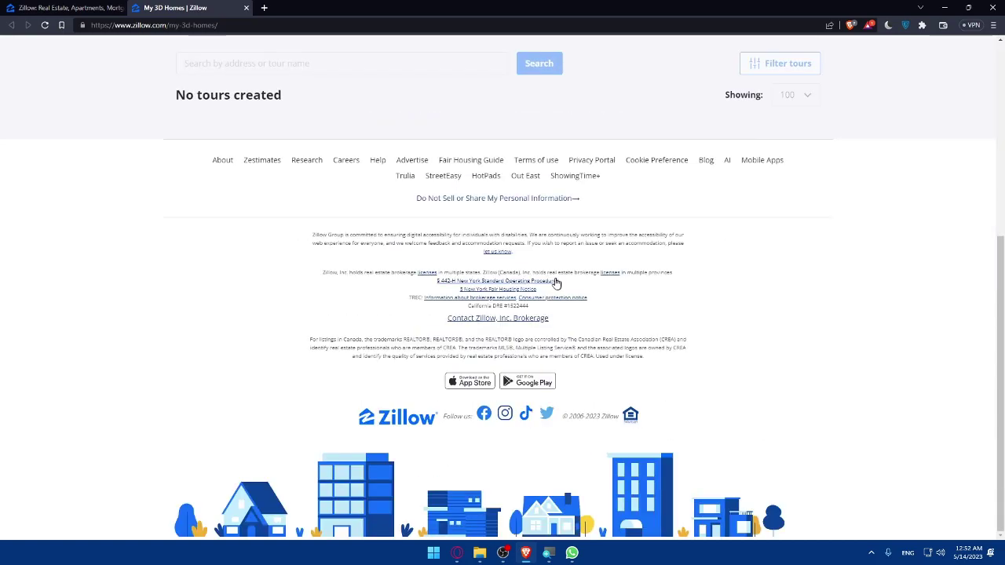
{"action": "scroll", "coordinate": [505, 262], "scroll_direction": "up", "scroll_amount": 4}
{"action": "left_click", "coordinate": [246, 8]}
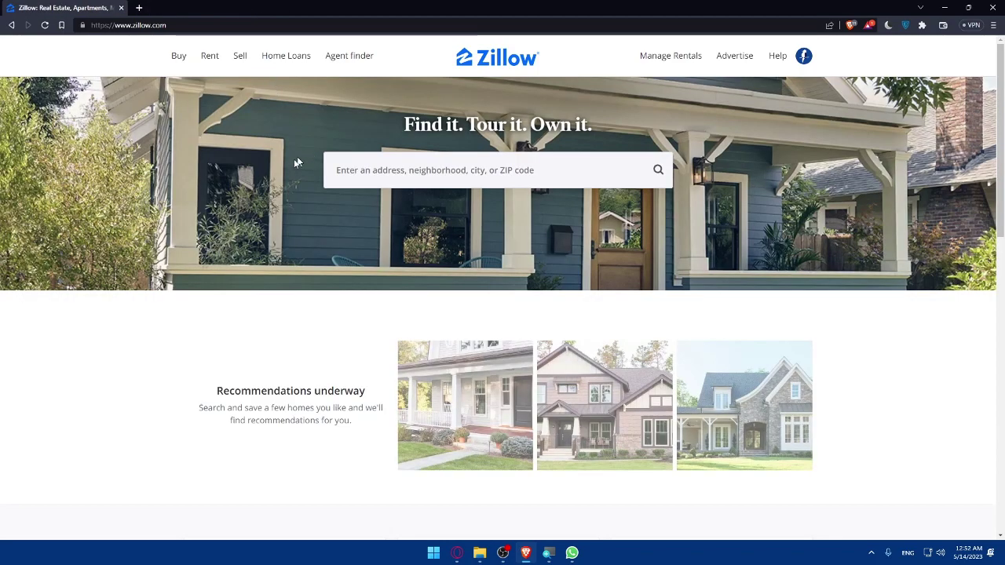